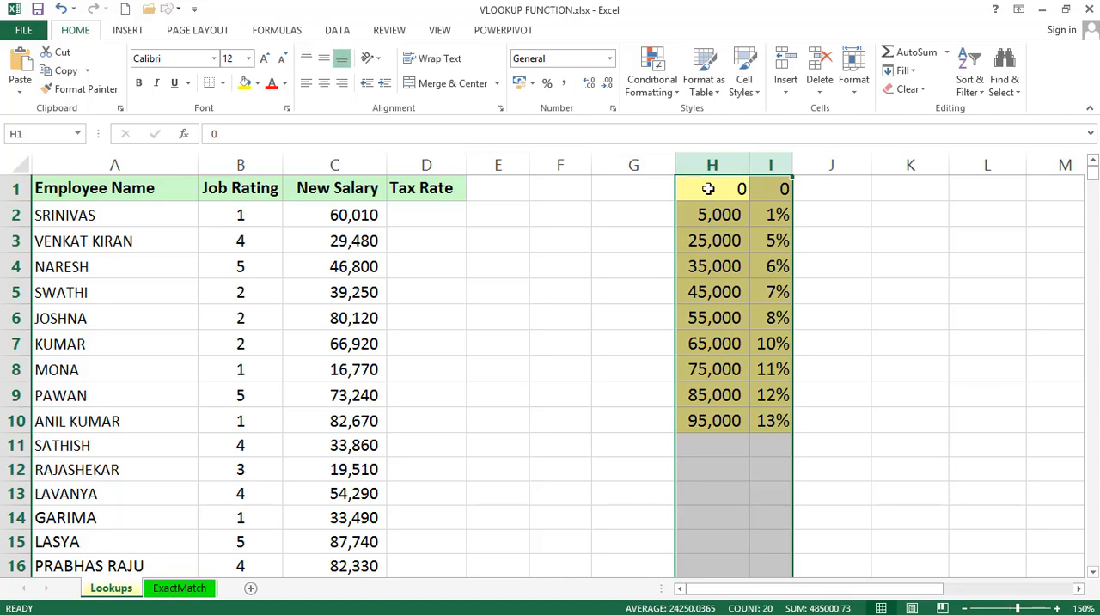
Copy the salary and tax rate table H1:I10 and paste it transposed starting at cell L1
click(709, 188)
key(ctrl+a)
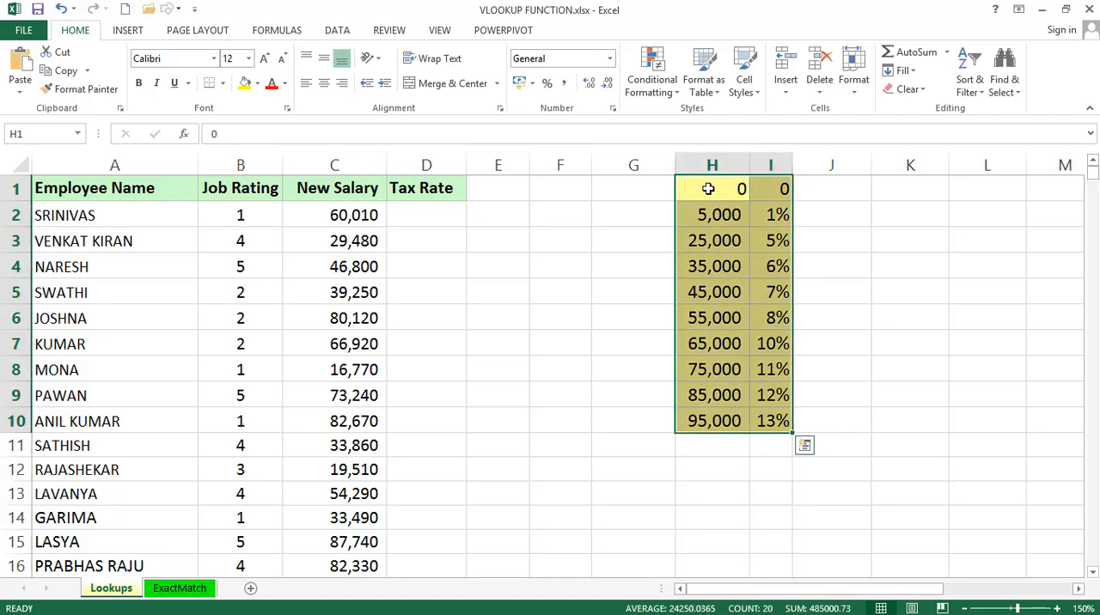
key(ctrl+c)
key(Right)
key(Right)
key(Right)
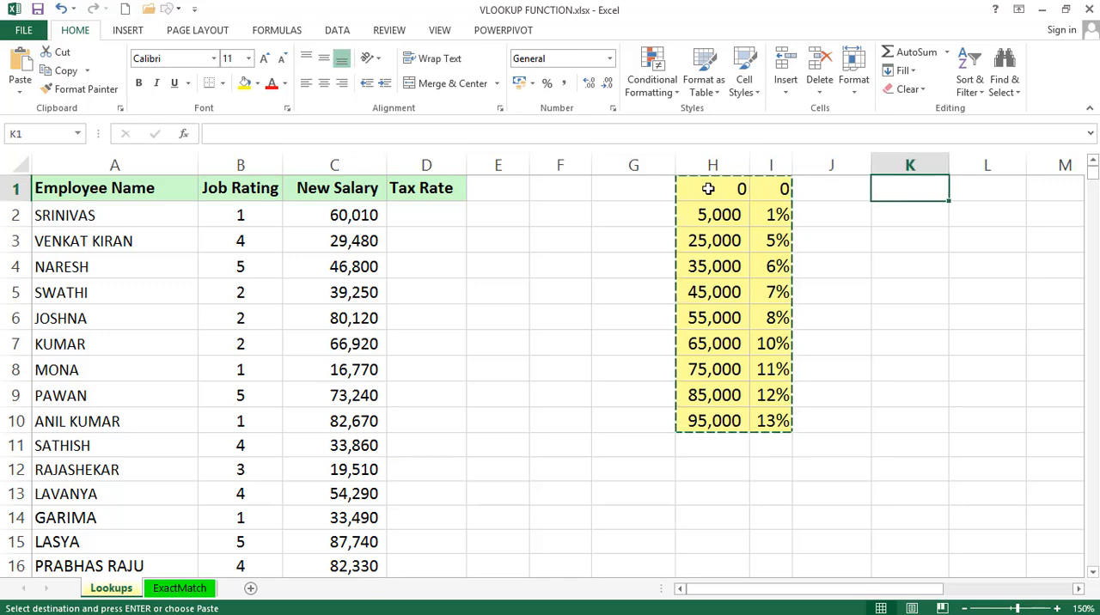
key(Right)
key(alt+e)
key(s)
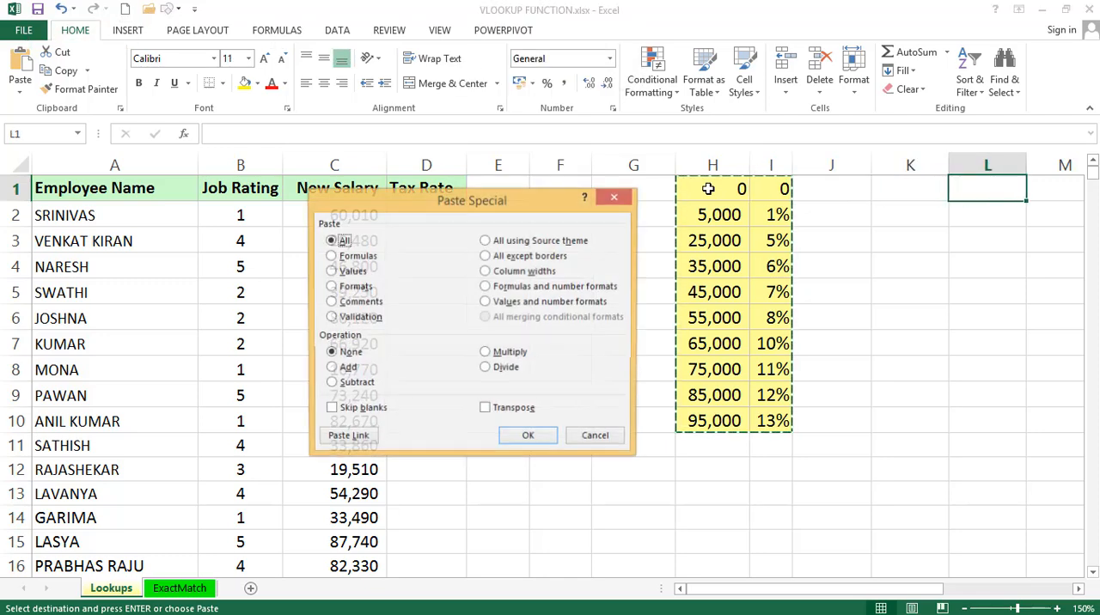
key(e)
key(Return)
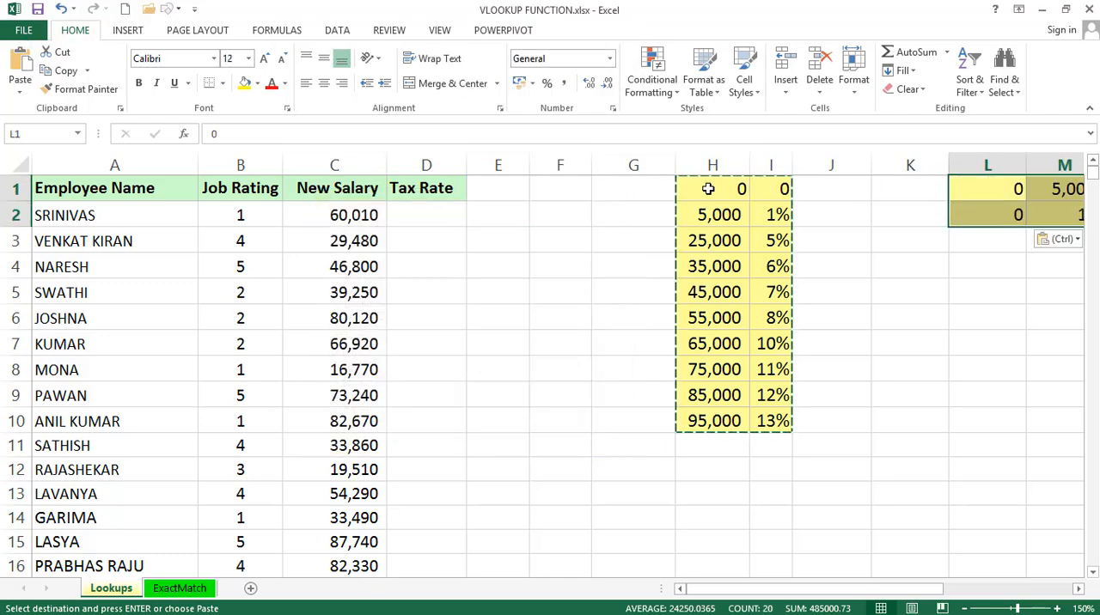
click(922, 591)
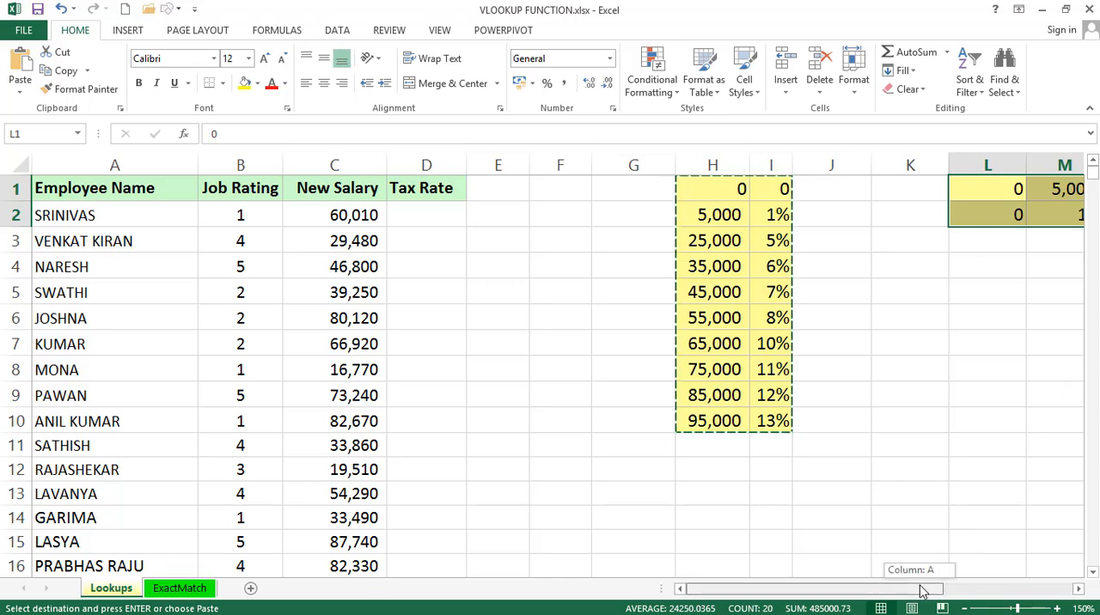
drag(921, 590, 1056, 583)
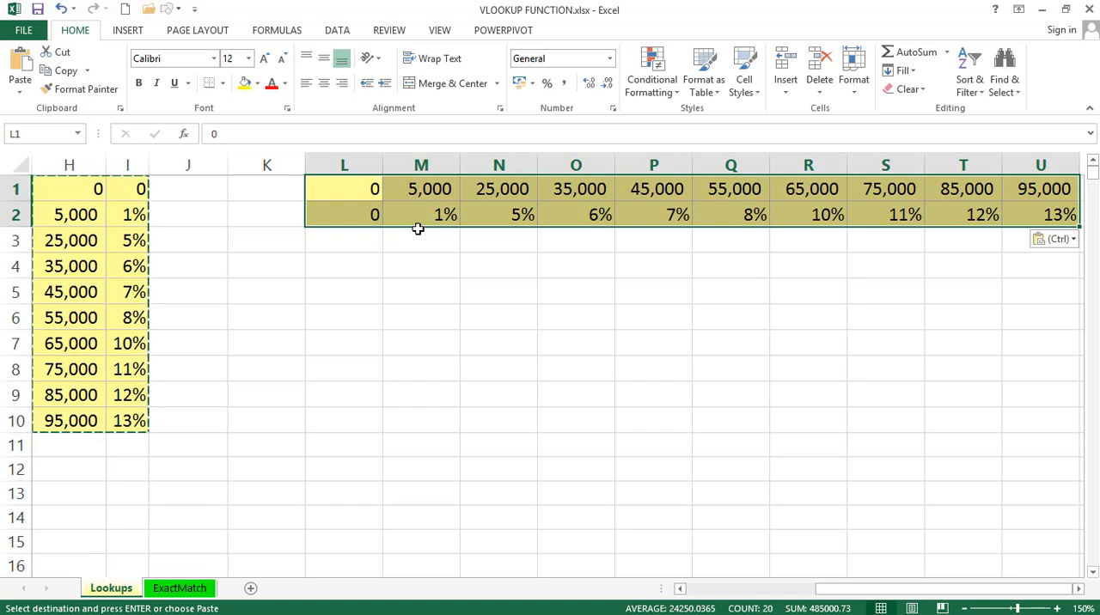
Undo the transposed paste, clear the copy selection and return to the start of the employee table
key(ctrl+z)
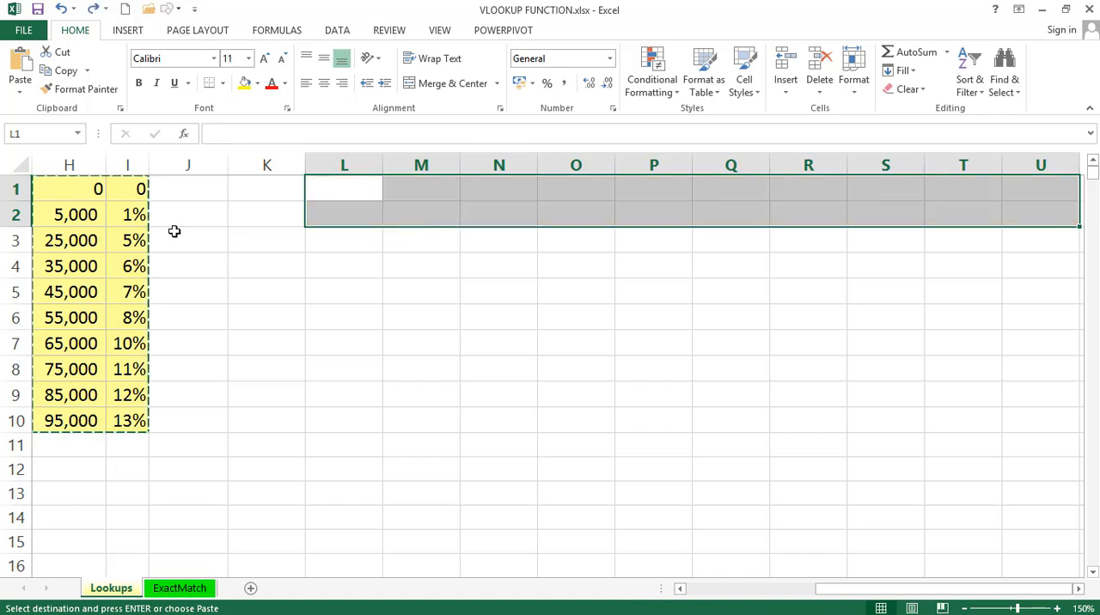
key(Escape)
key(Left)
key(Left)
key(Left)
key(Left)
key(Left)
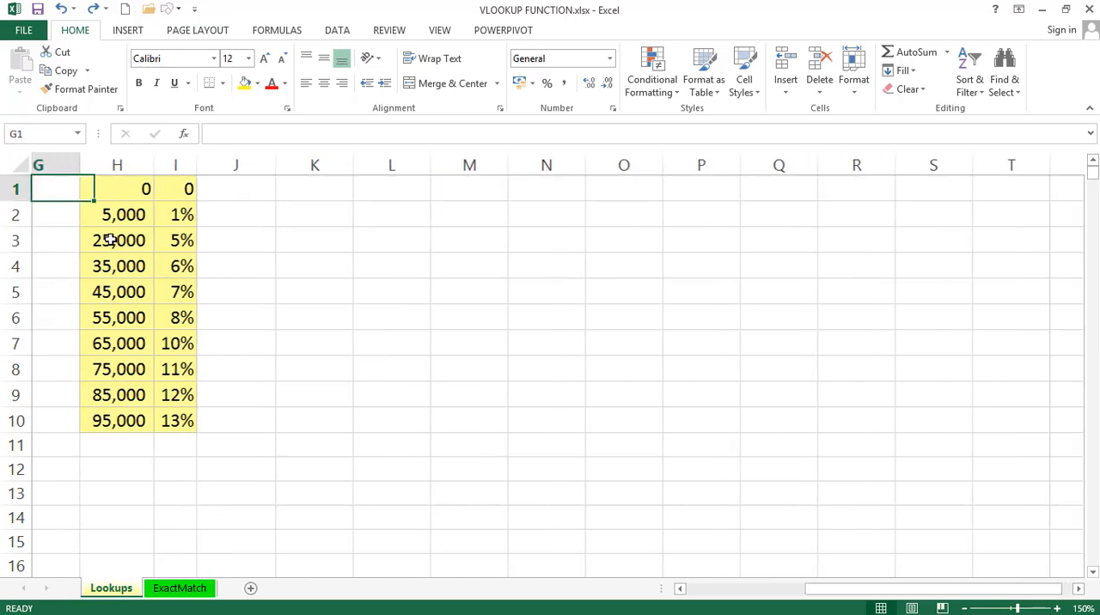
key(Left)
key(Left)
key(Left)
key(Left)
key(Left)
key(Left)
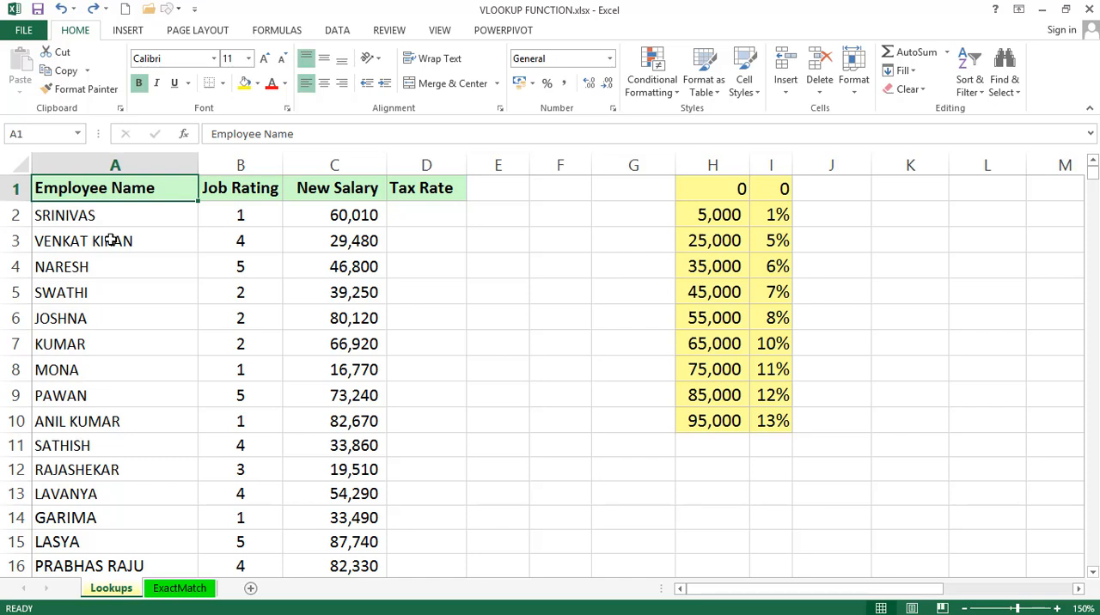
Examine the employee table's columns A to D and the salary thresholds with their tax rates in H1:I10
click(435, 221)
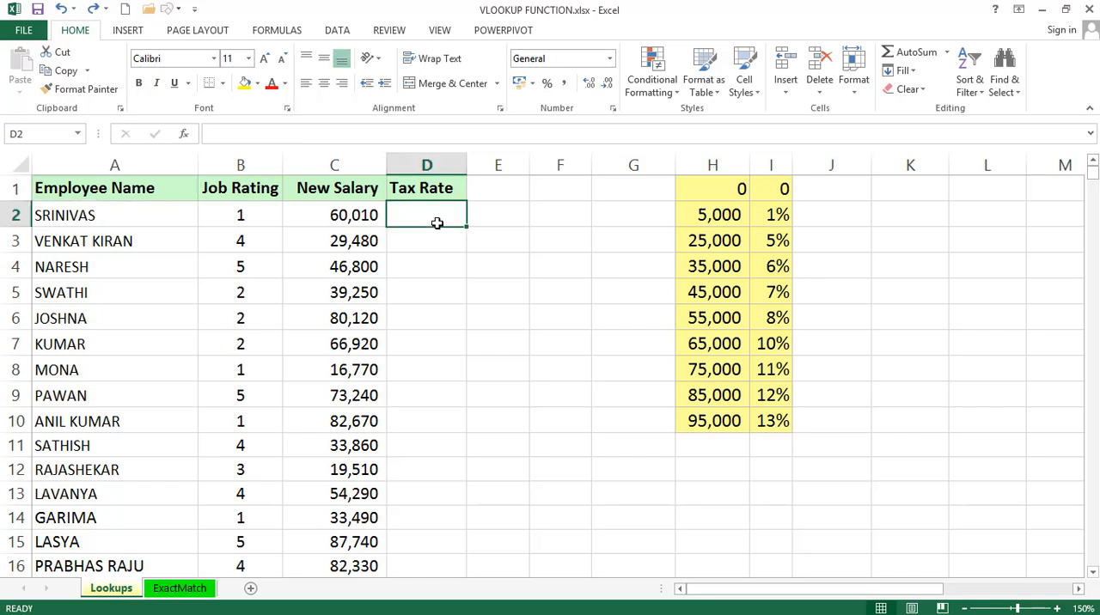
click(120, 163)
click(247, 156)
click(336, 163)
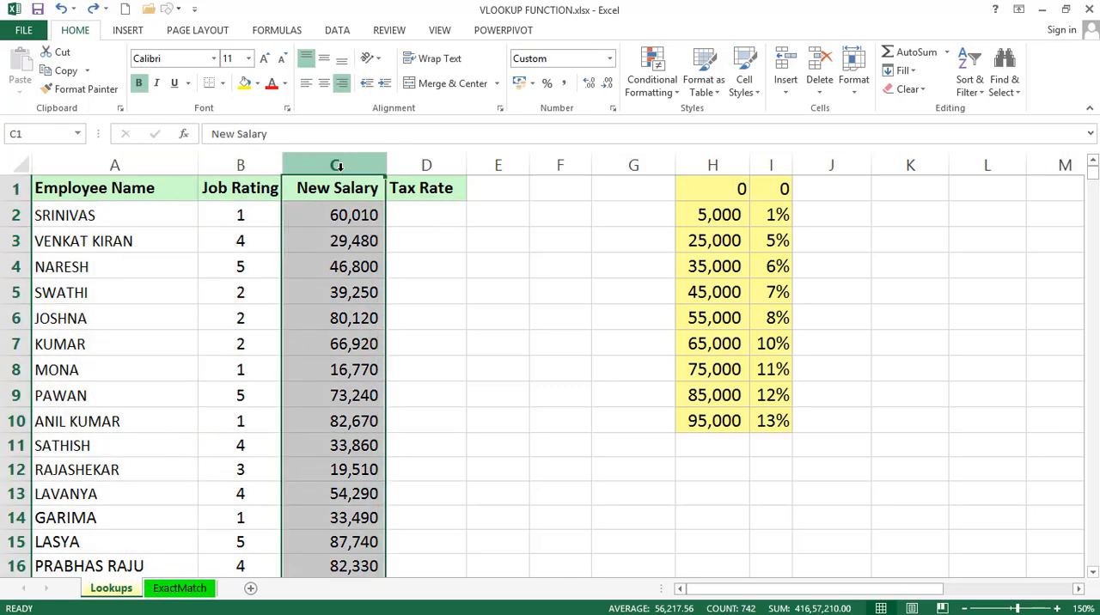
click(430, 165)
click(419, 210)
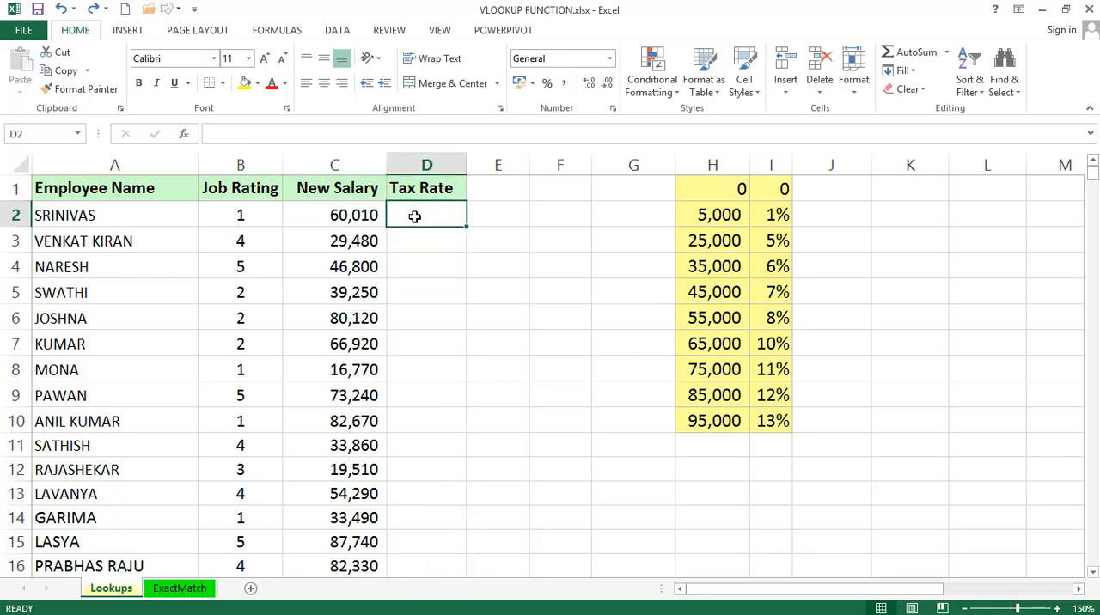
click(724, 188)
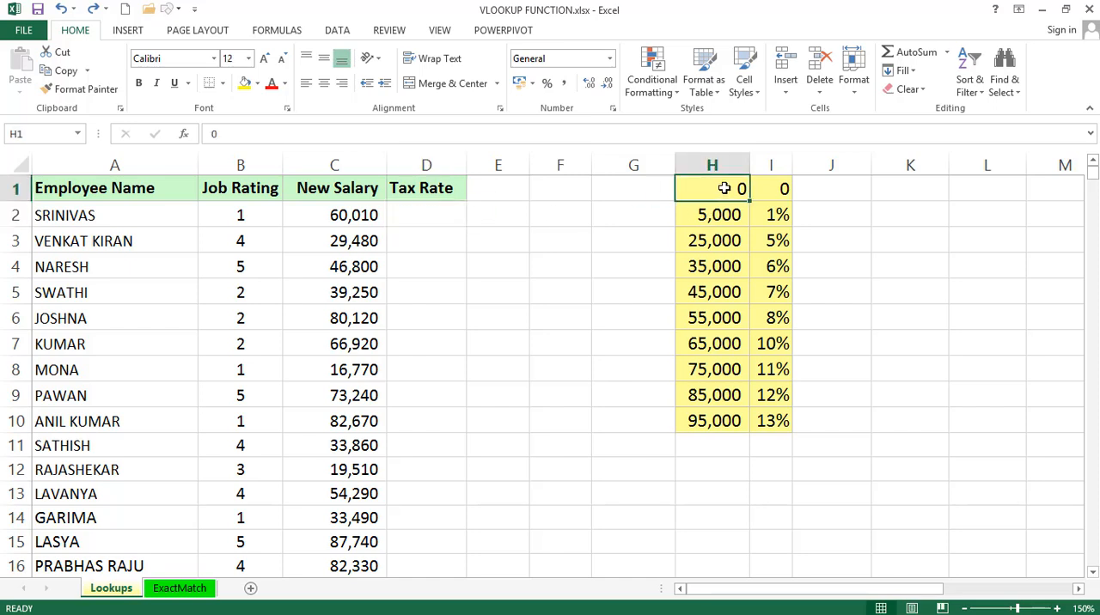
key(Right)
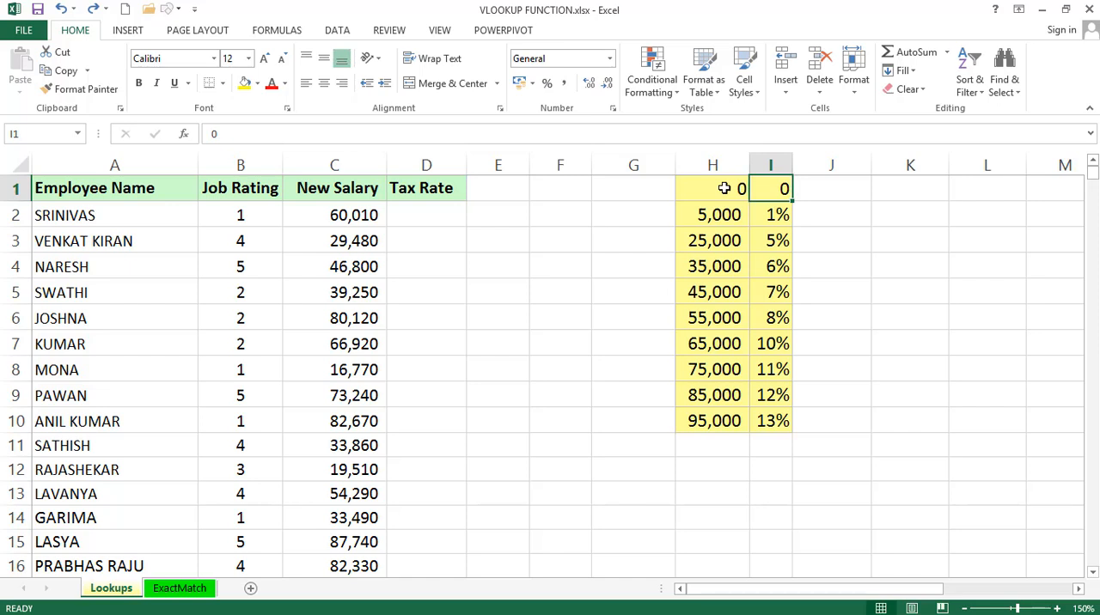
click(710, 220)
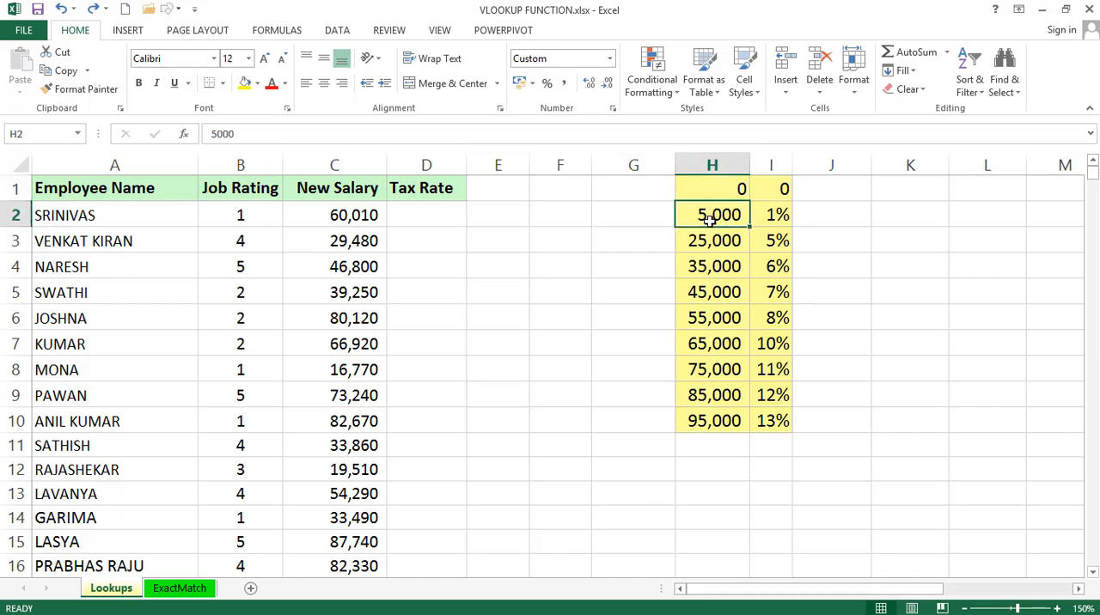
click(776, 216)
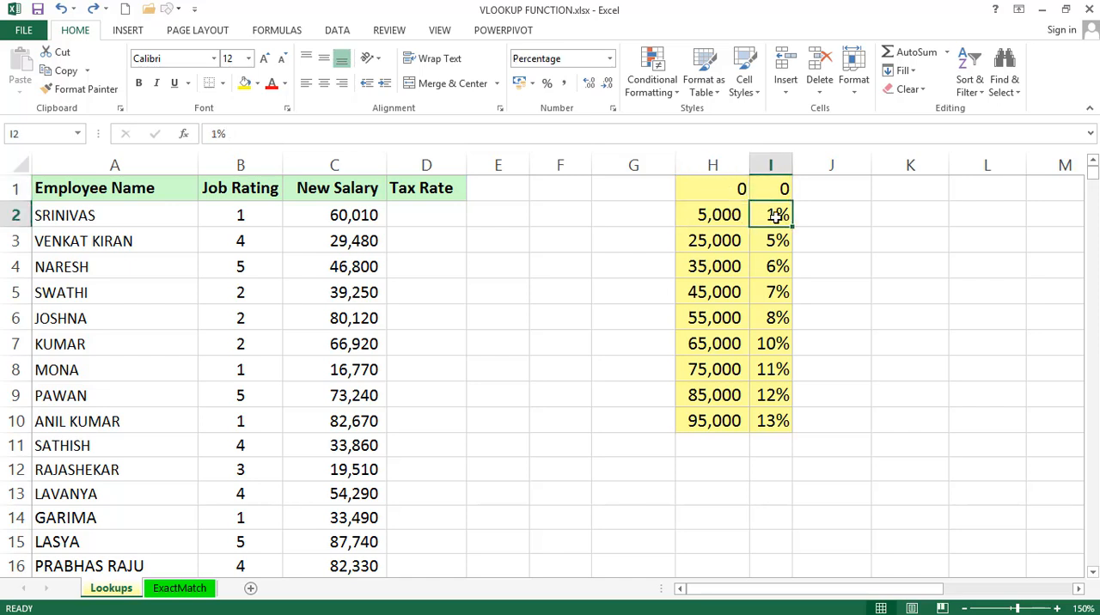
click(708, 239)
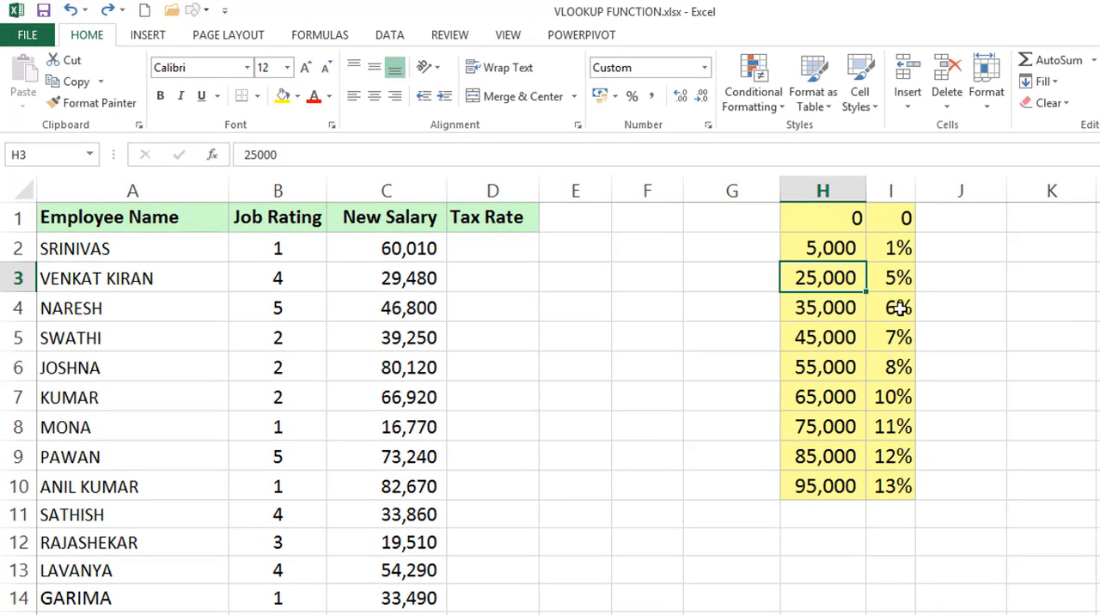
click(819, 485)
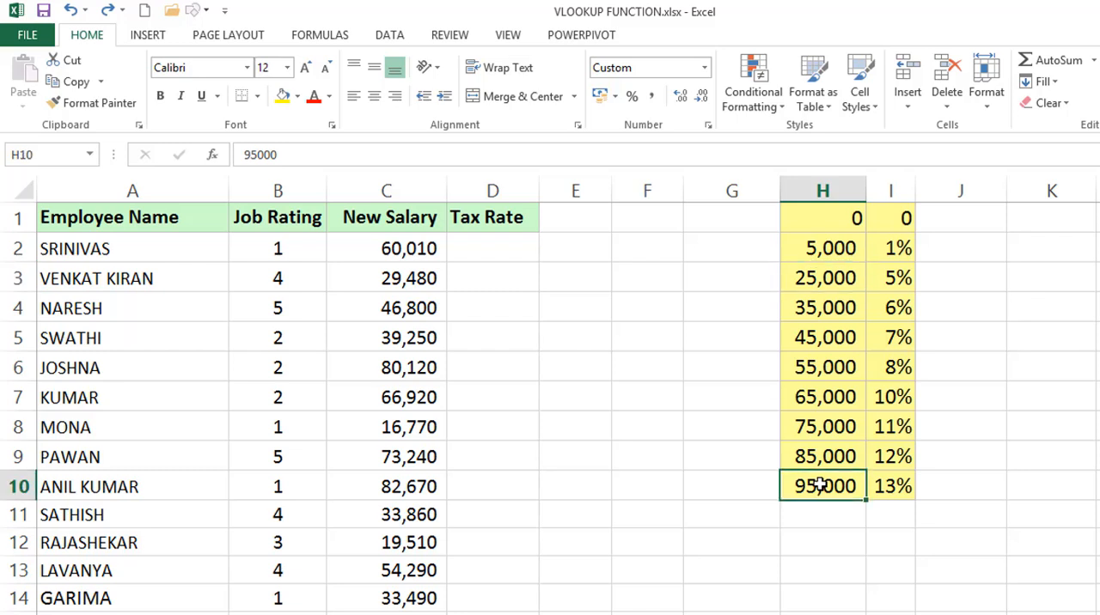
click(888, 485)
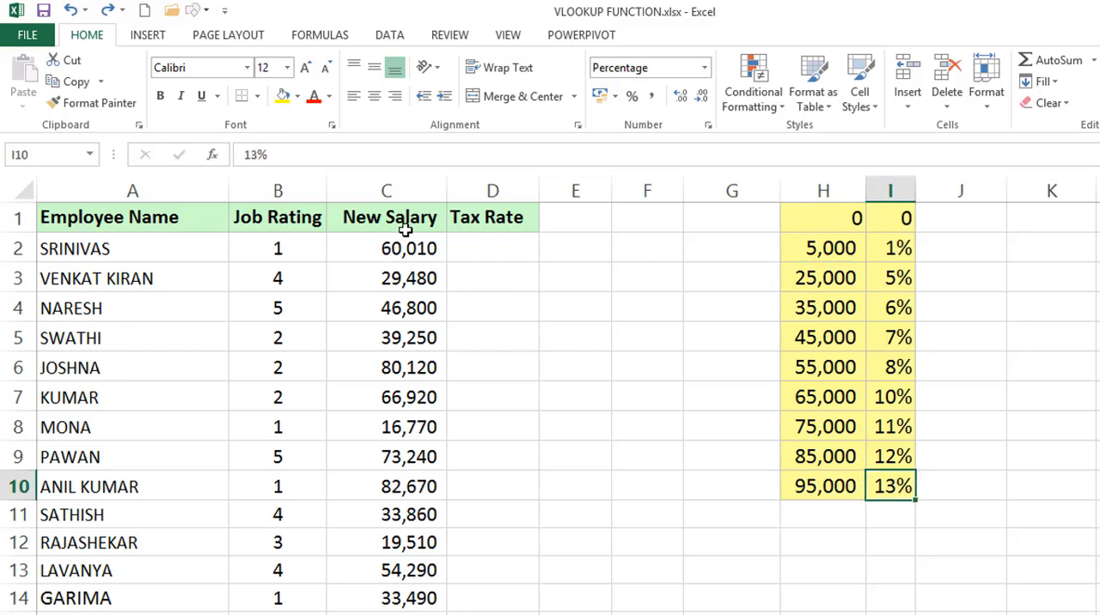
Compare the New Salary column with the salary brackets in column H and their rates in column I, including the bracket for C2
click(406, 184)
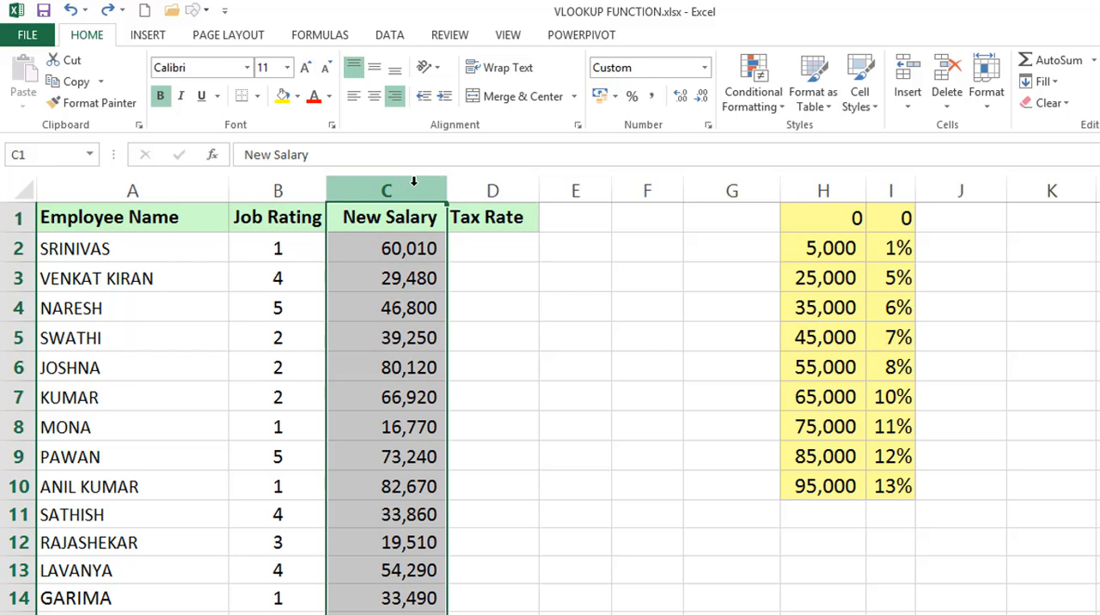
drag(814, 226, 816, 246)
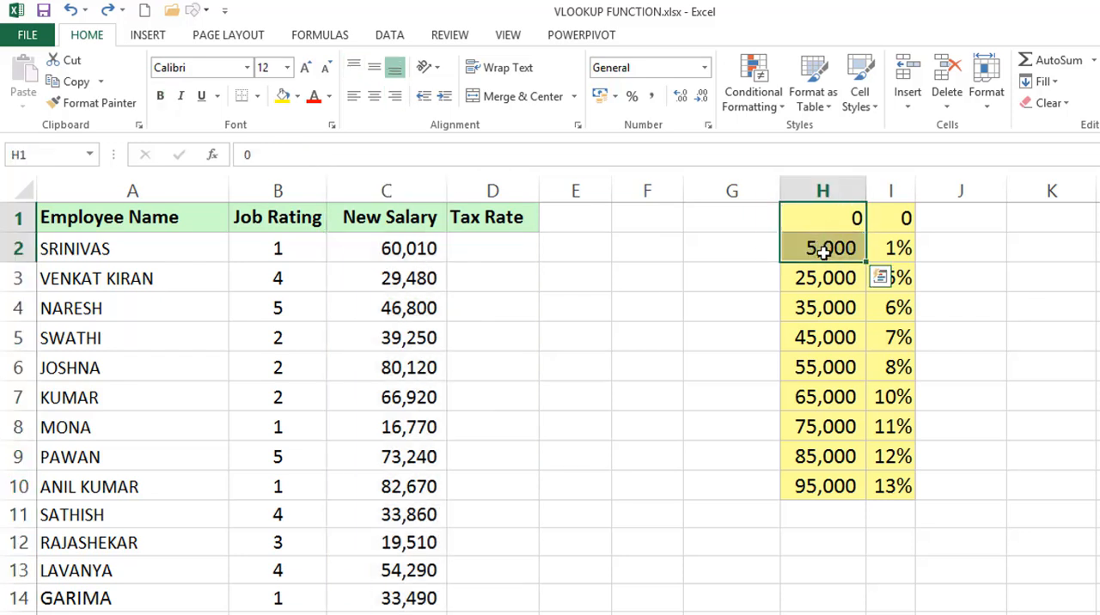
click(889, 217)
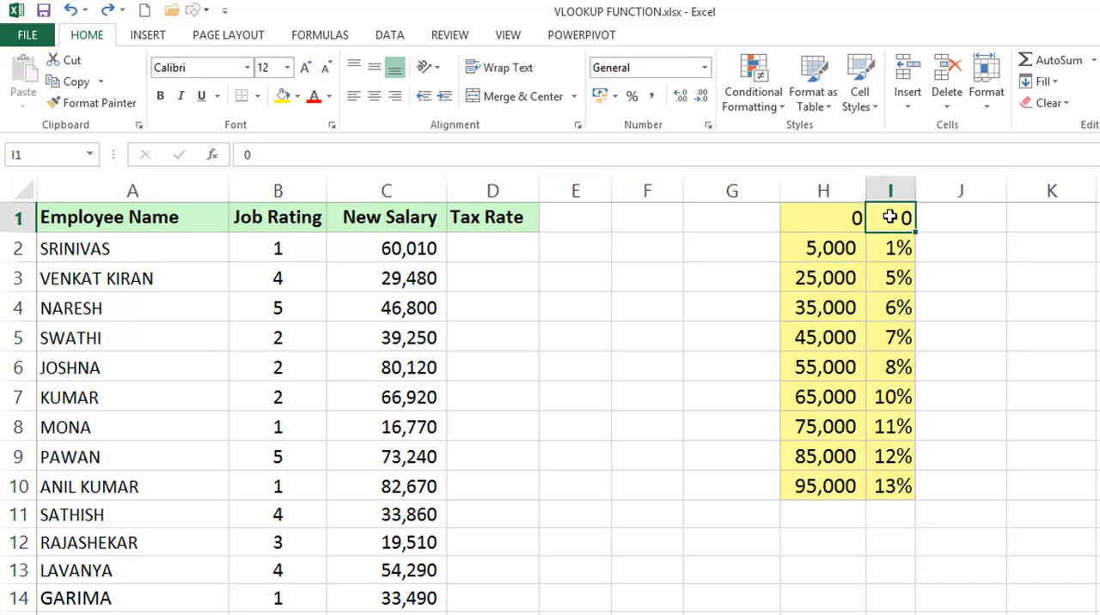
drag(815, 248, 817, 275)
click(905, 249)
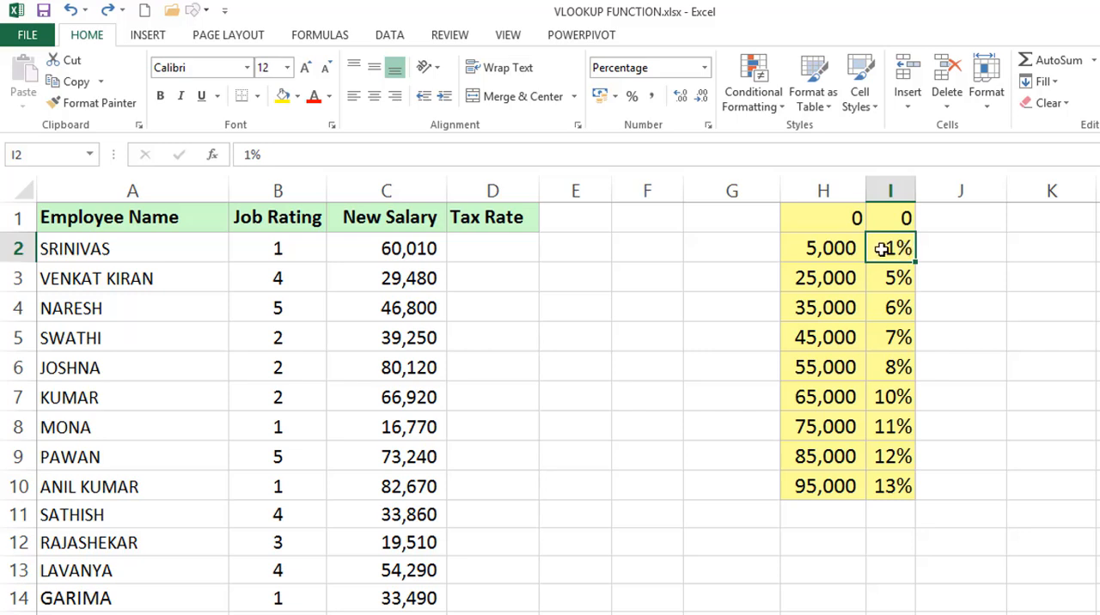
drag(811, 278, 813, 307)
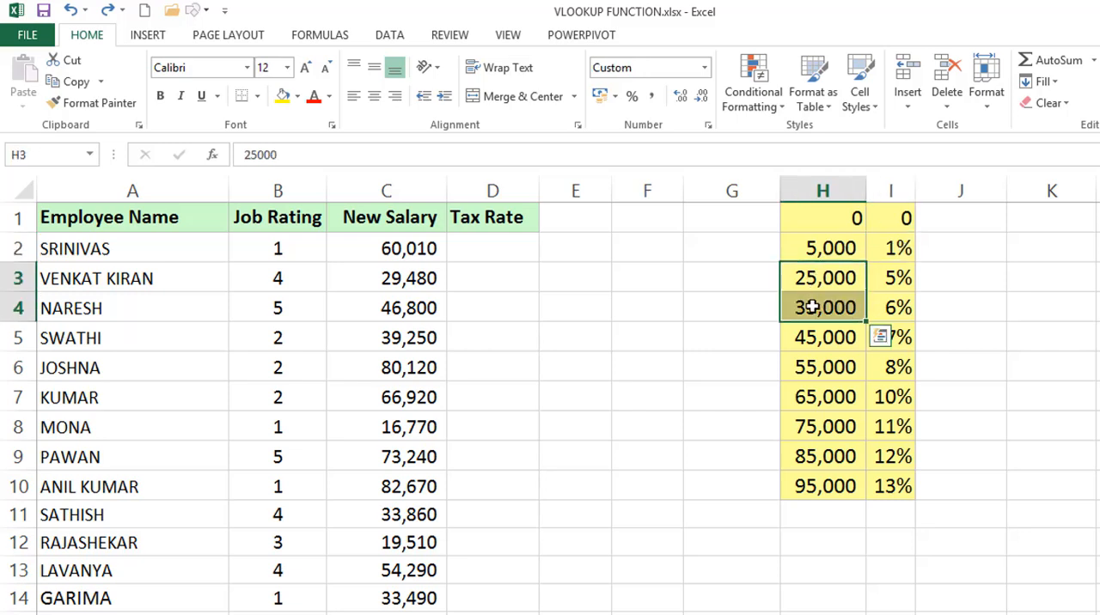
click(894, 277)
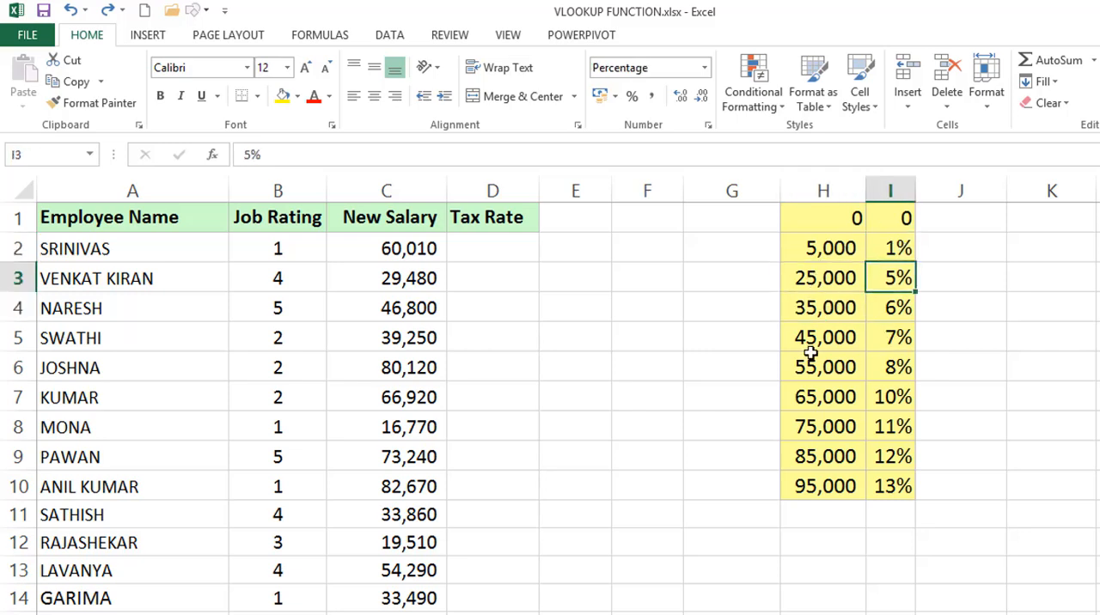
click(395, 245)
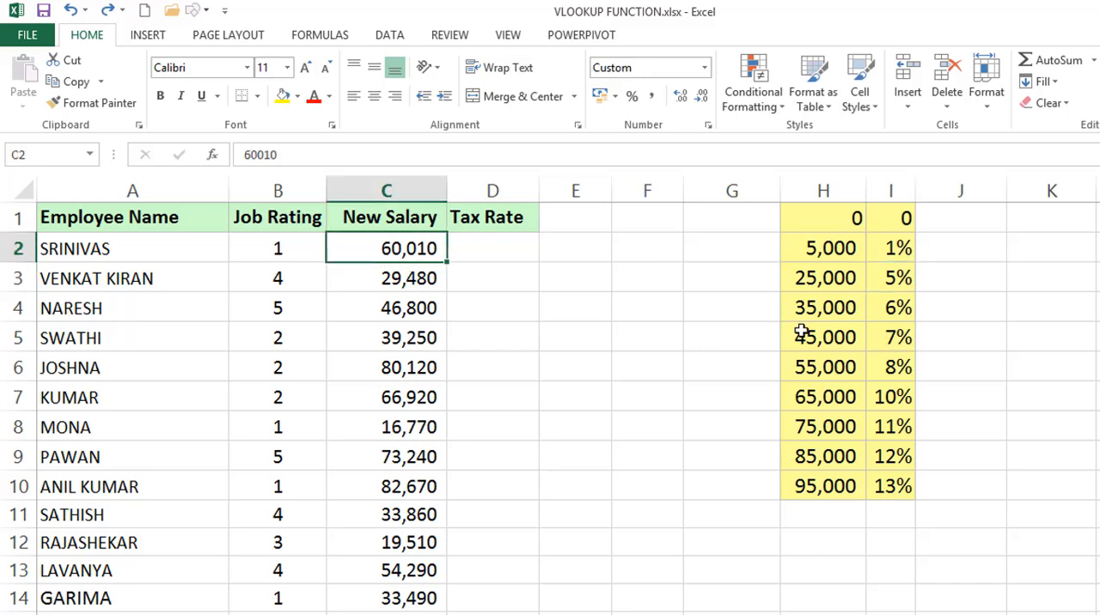
drag(825, 367, 822, 392)
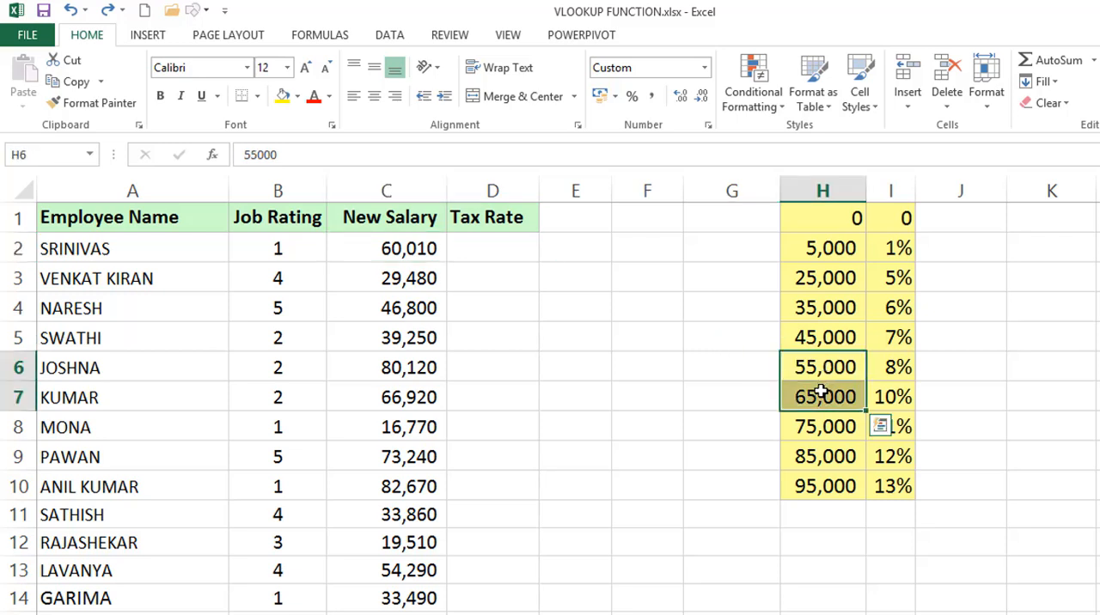
Enter =VLOOKUP(C2,H1:I10,2) in D2 to look up the first employee's tax rate
click(489, 246)
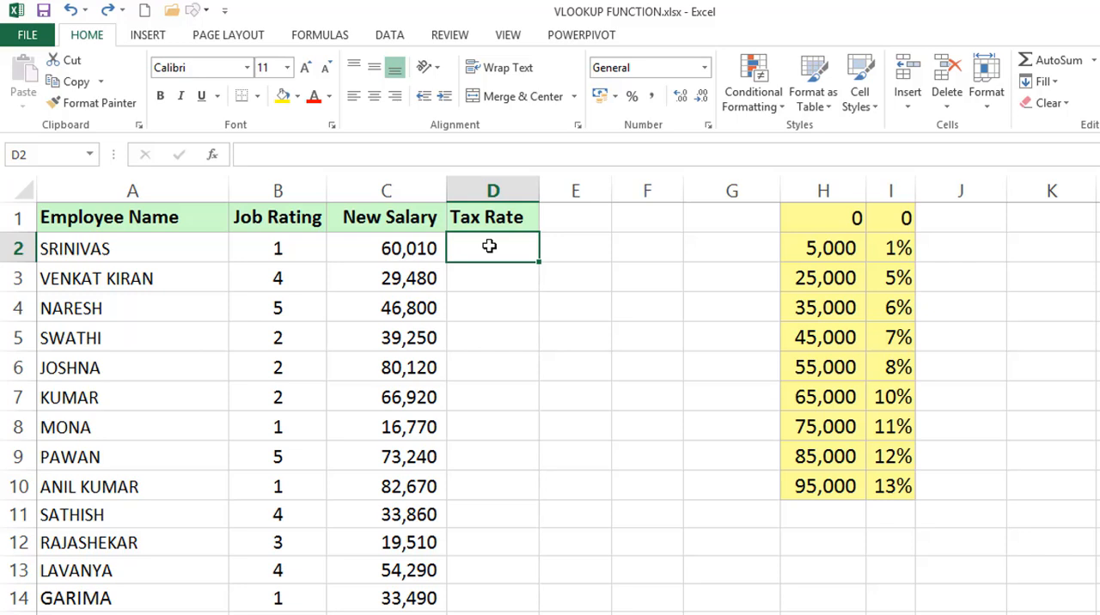
text(=)
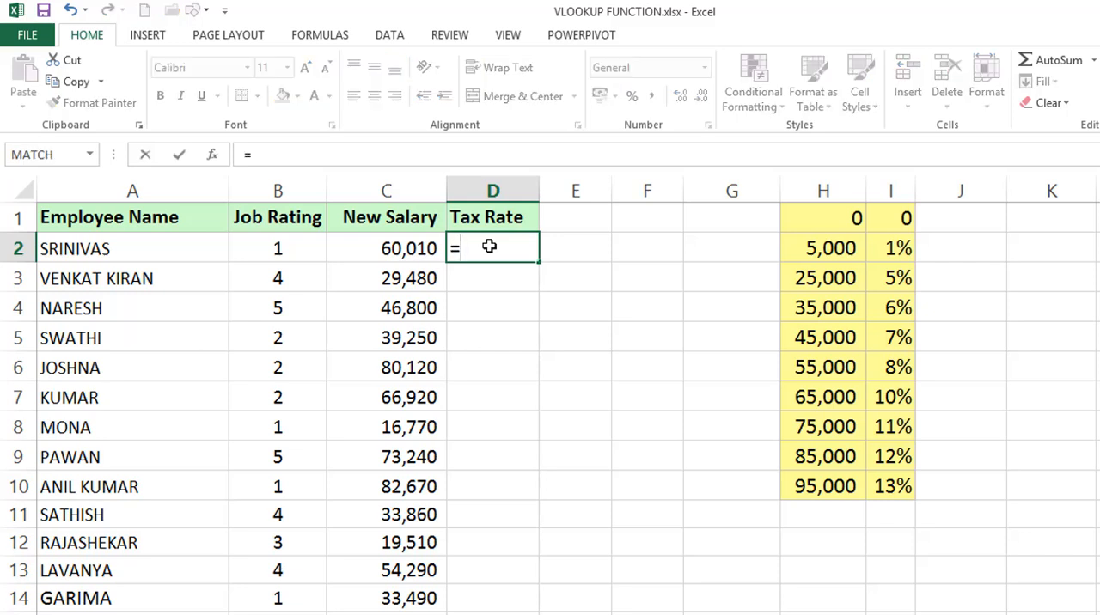
text(VLO)
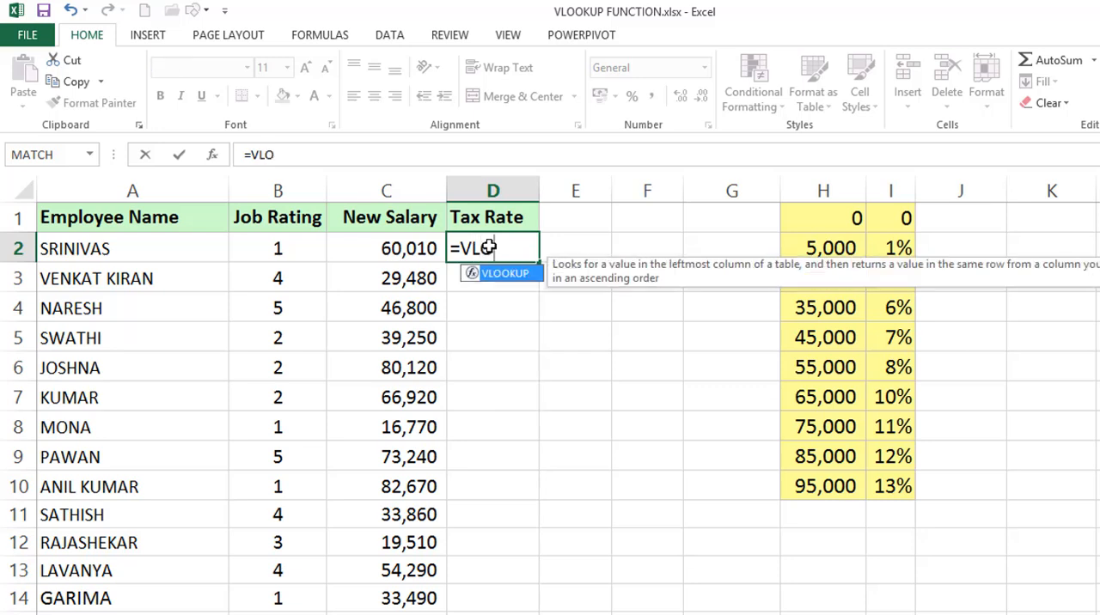
key(Tab)
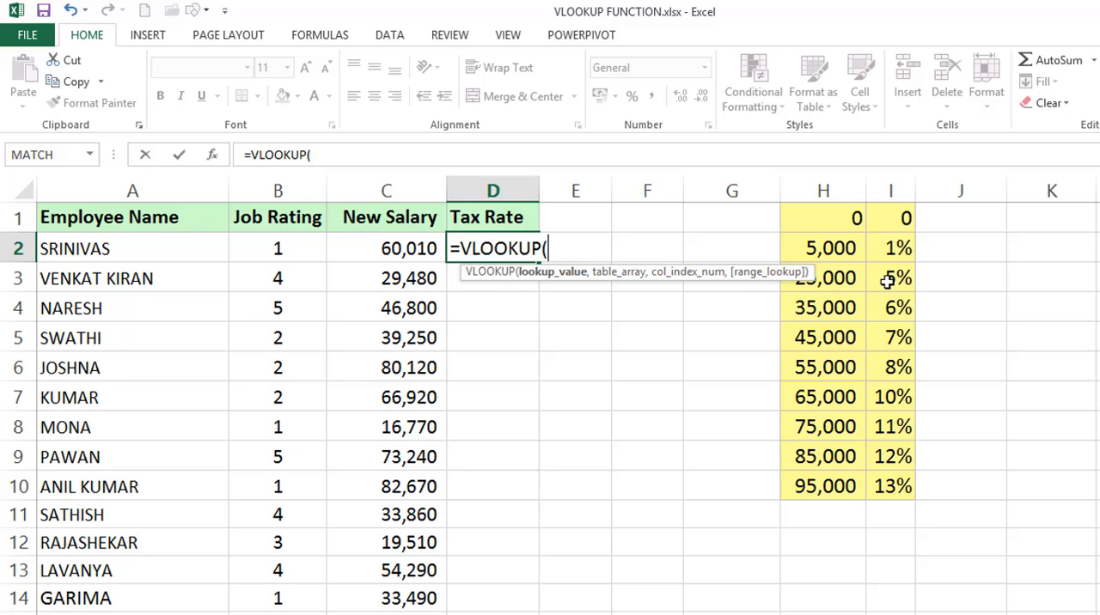
click(401, 251)
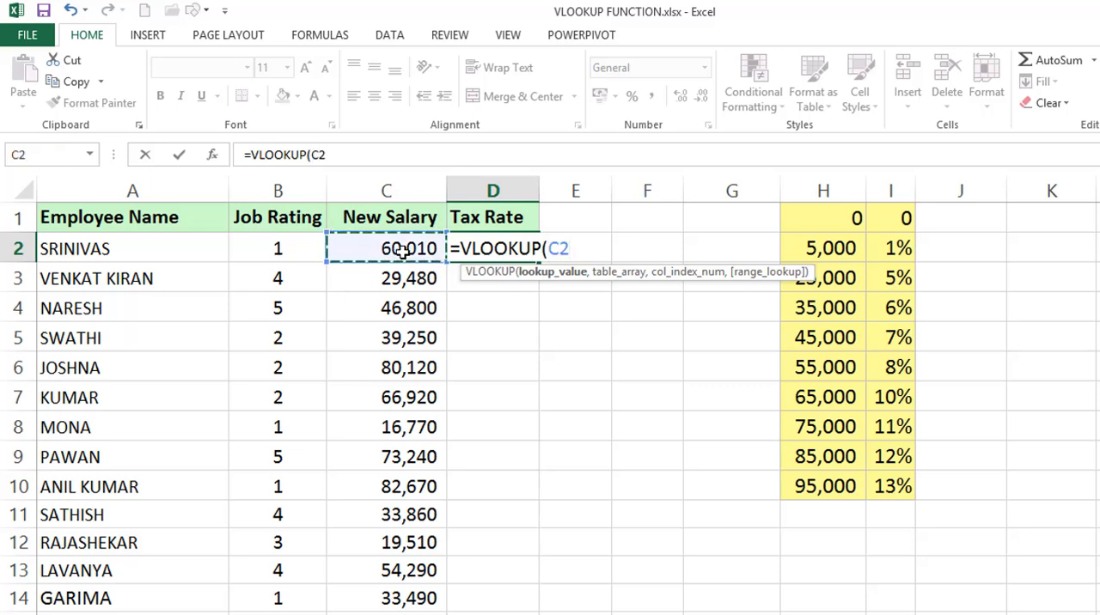
text(,)
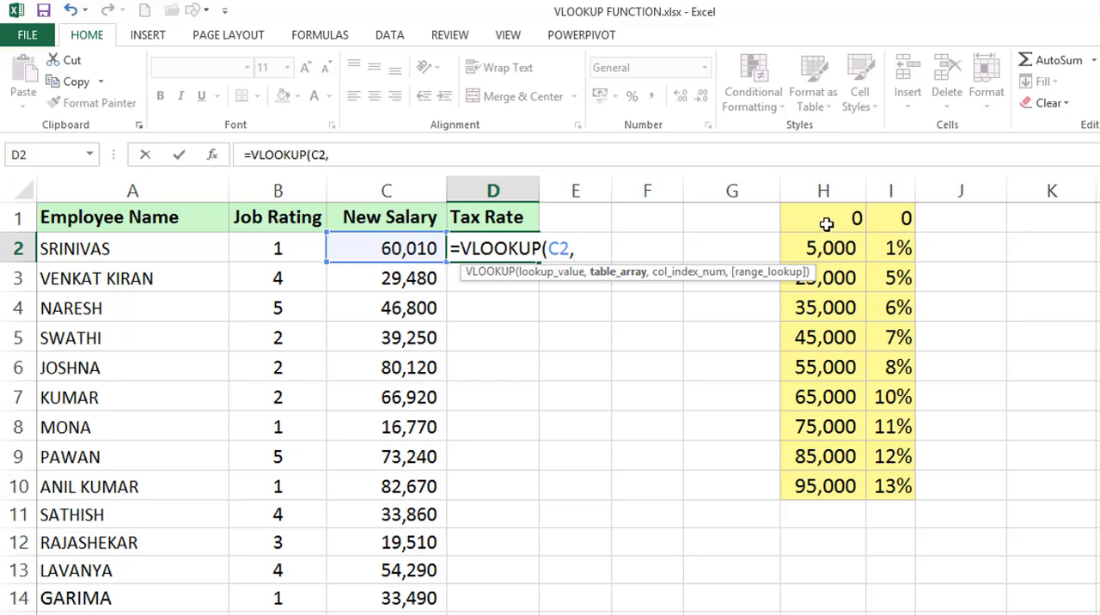
drag(825, 222, 866, 478)
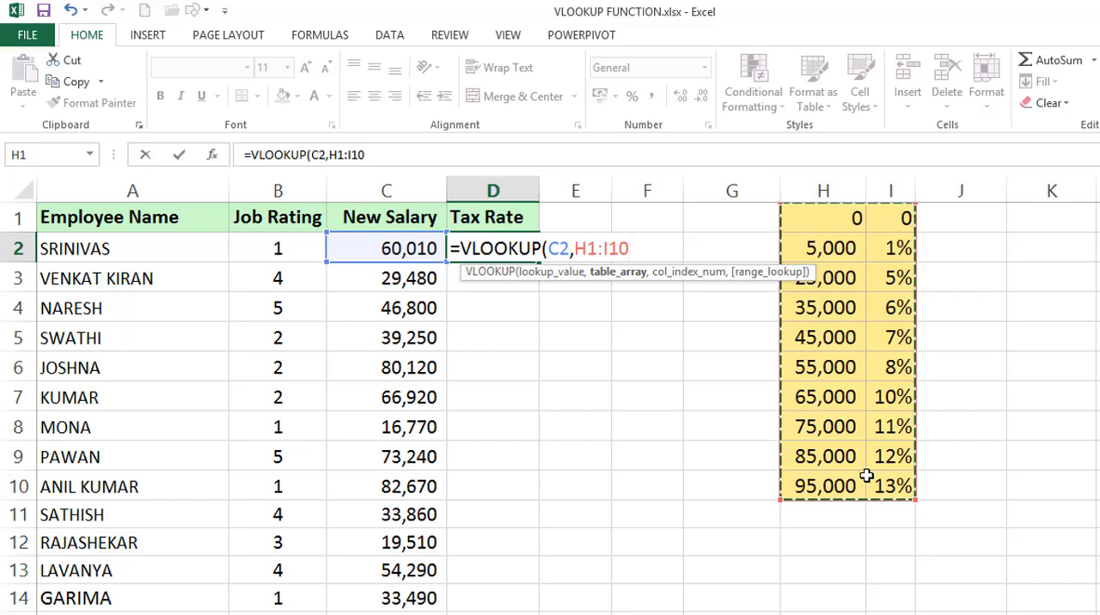
text(,)
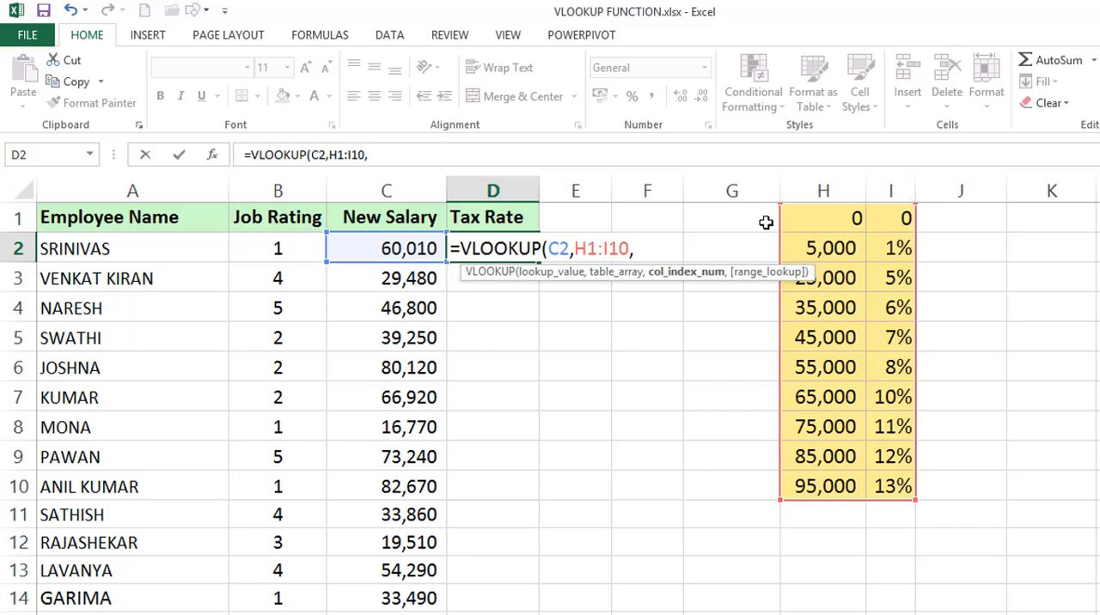
text(2))
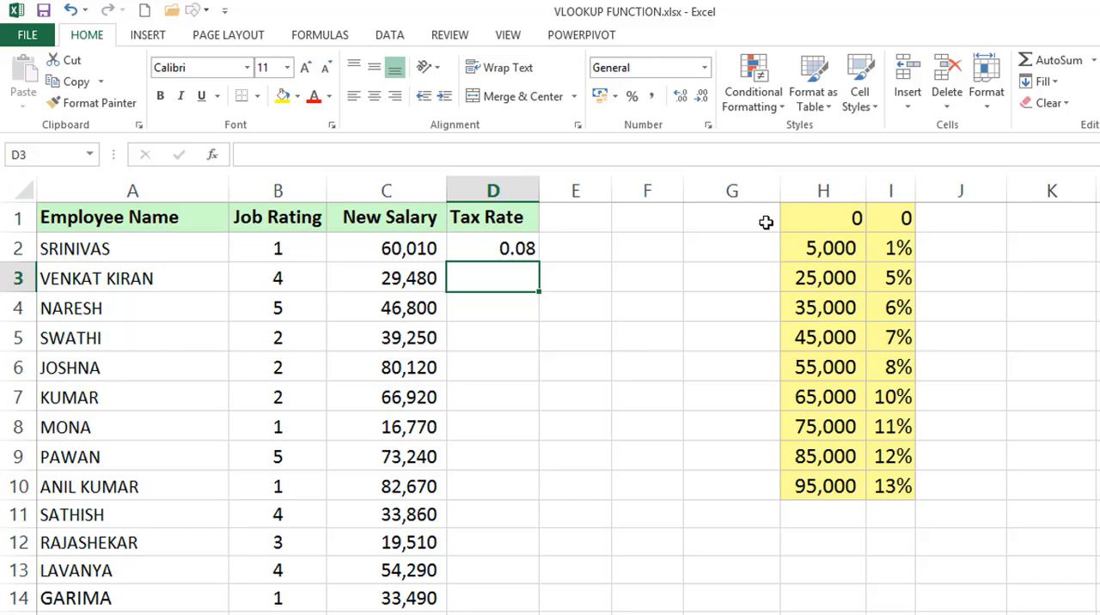
Format D2 as a percentage without decimals and fill its formula down the Tax Rate column
click(522, 249)
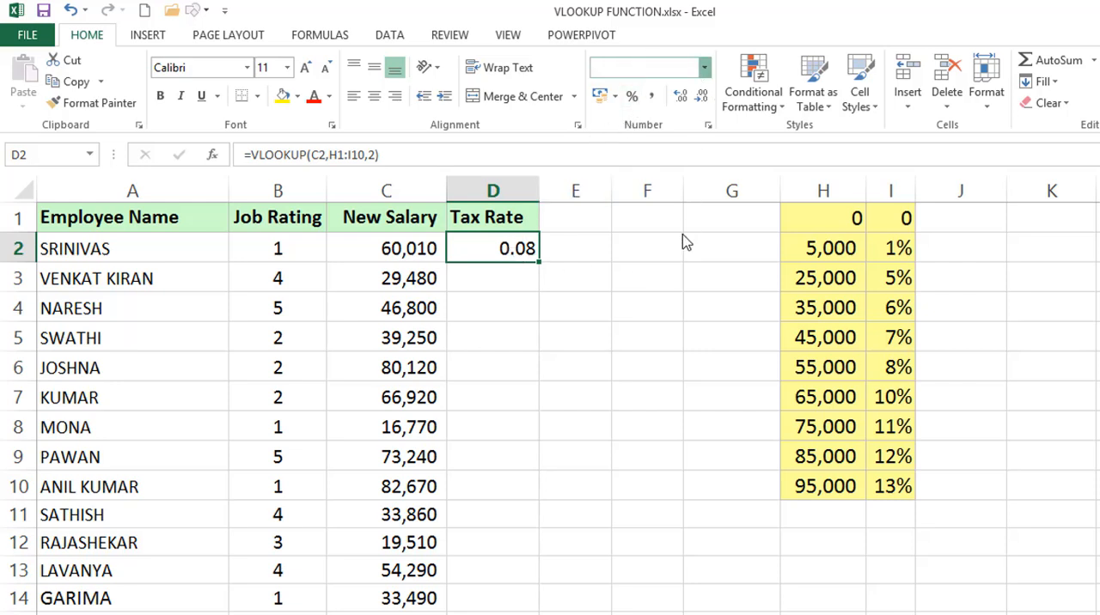
key(alt+Down)
click(661, 382)
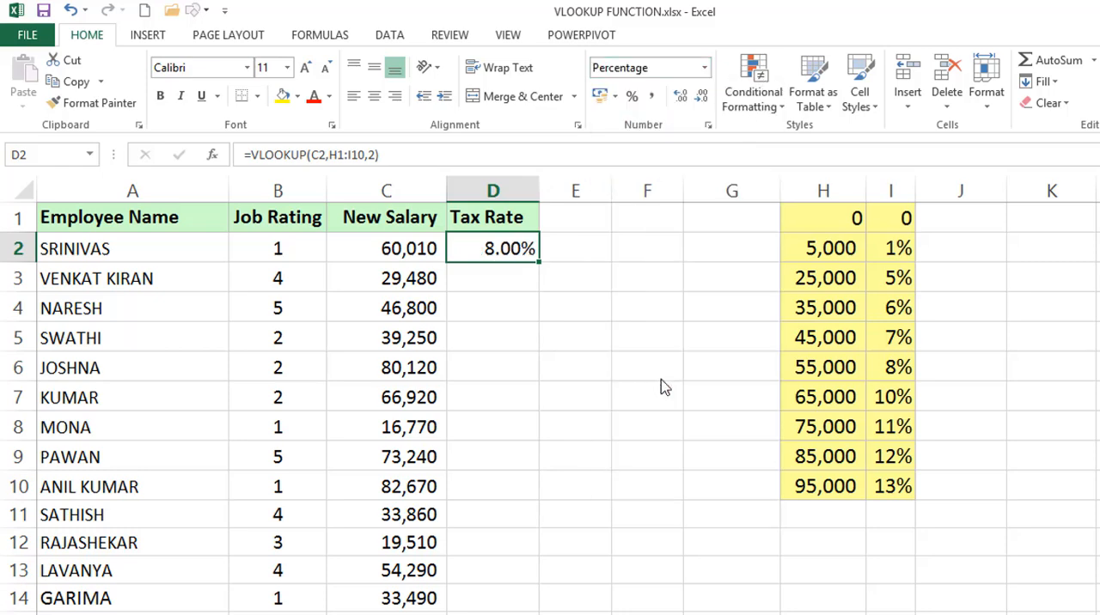
click(633, 97)
double_click(540, 263)
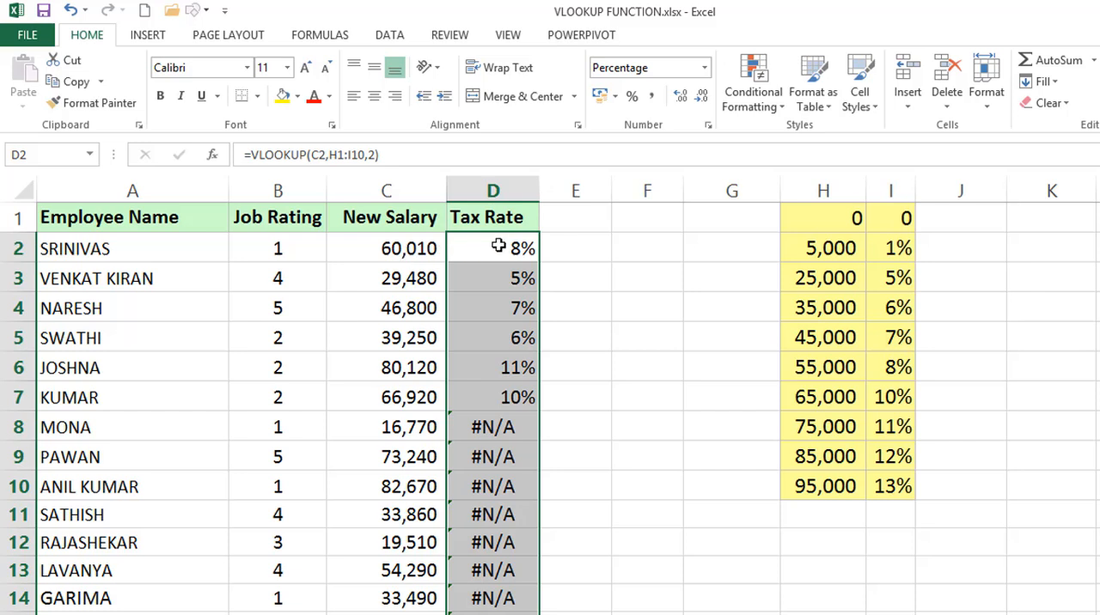
Compare the salaries in C3 and C8 and their looked-up rates with the matching salary brackets in column H
click(388, 277)
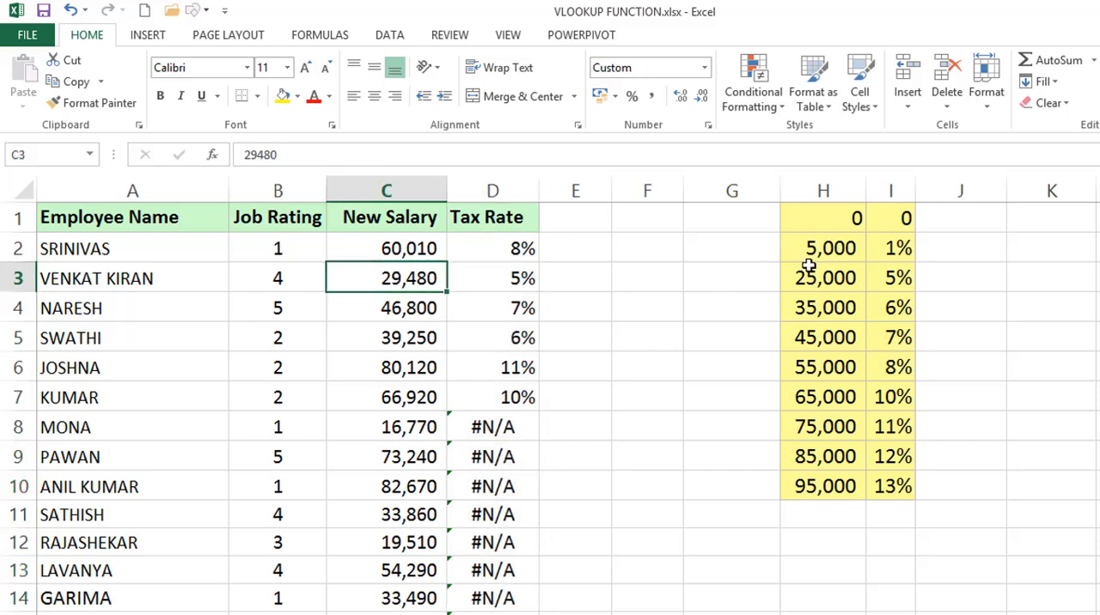
drag(812, 274, 810, 305)
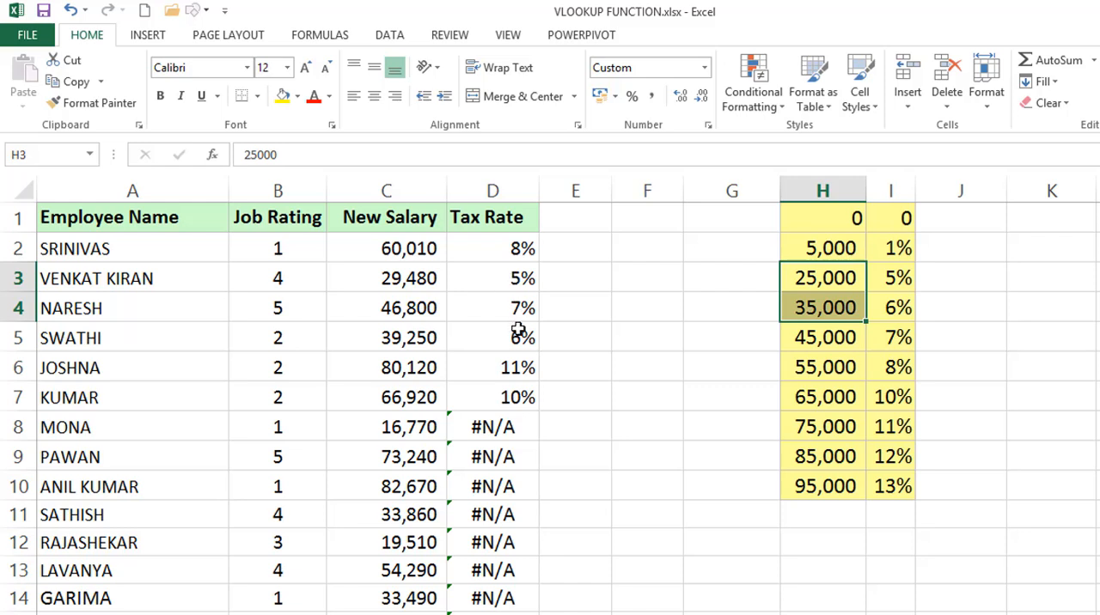
click(503, 423)
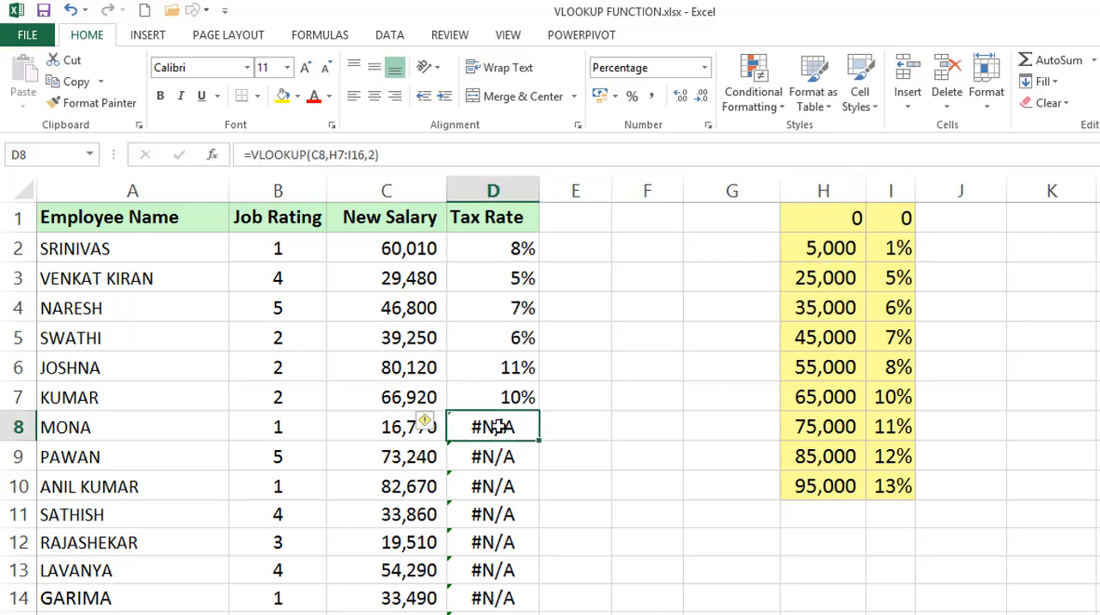
click(398, 427)
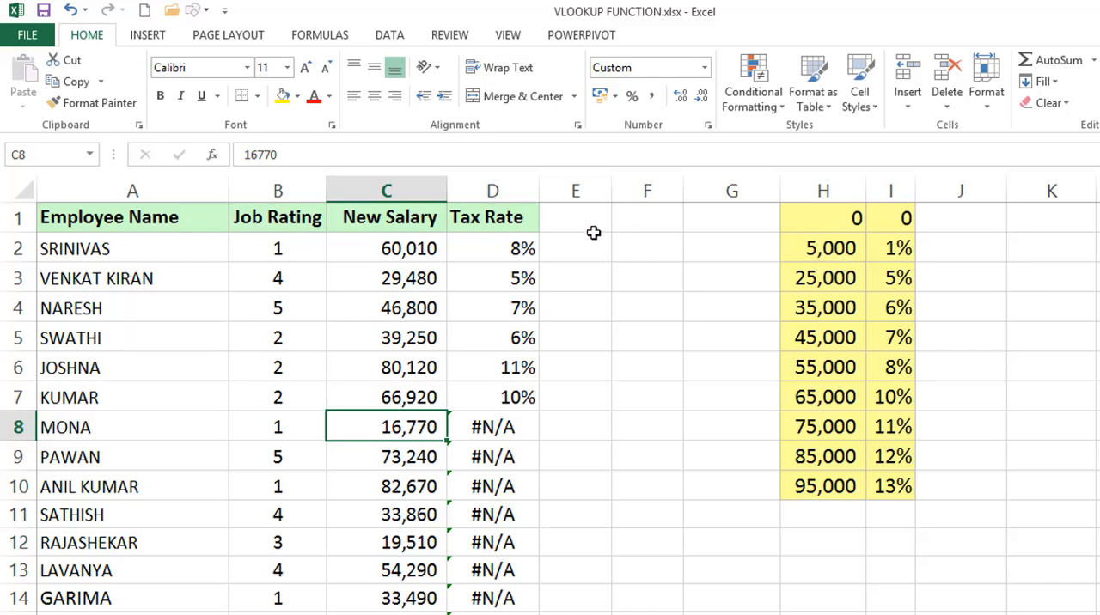
drag(813, 249, 817, 277)
Inspect the lookup ranges used by the VLOOKUP formulas in D2, D3, D4 and D8, leaving the formulas unedited
click(522, 248)
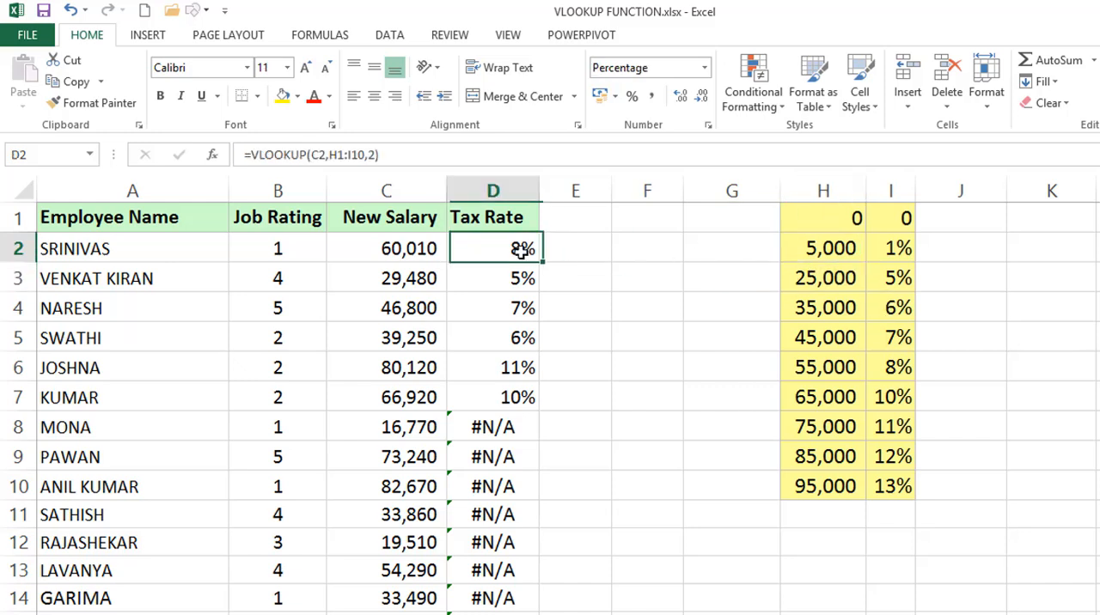
double_click(520, 248)
double_click(593, 248)
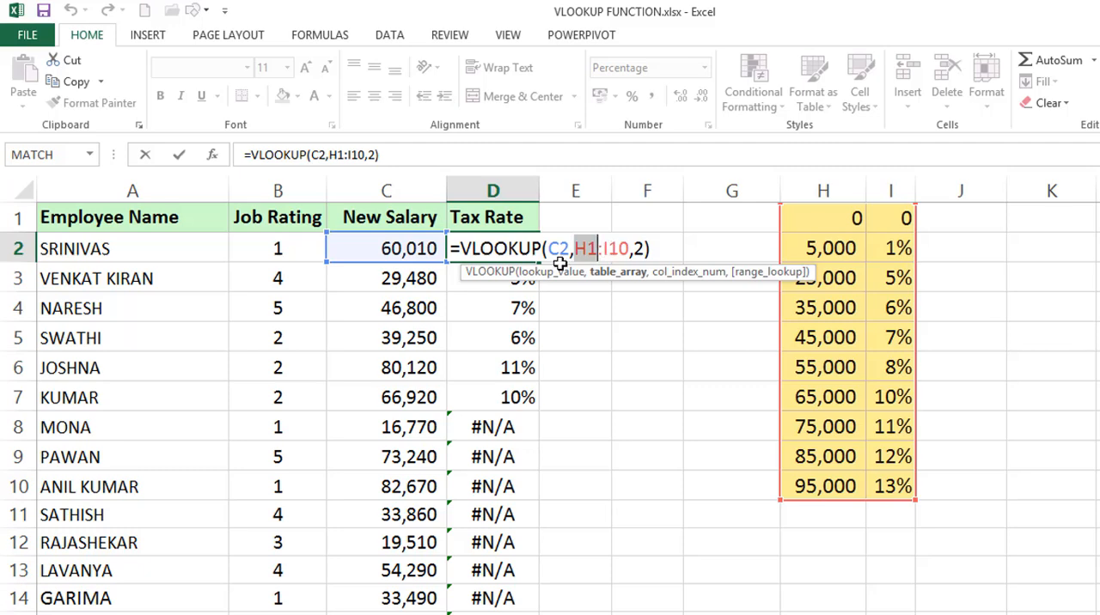
key(Return)
double_click(521, 278)
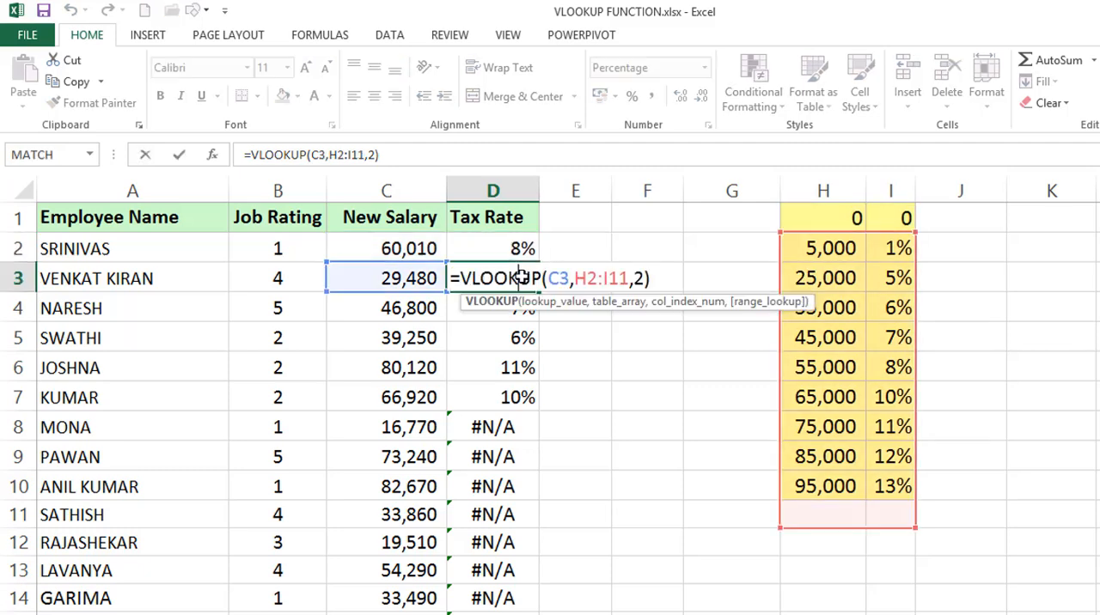
key(Escape)
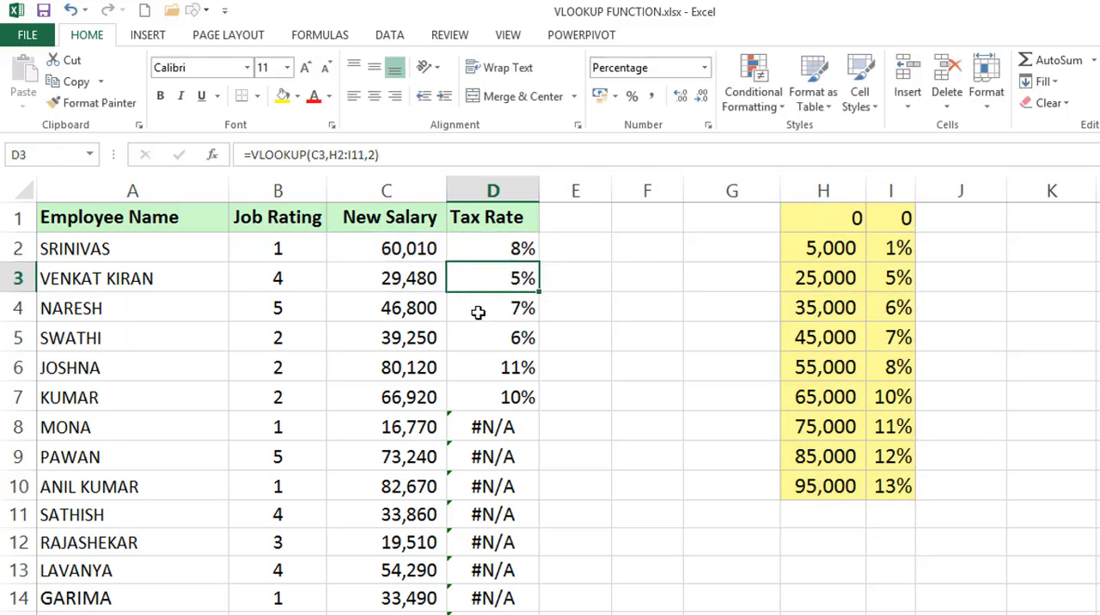
double_click(474, 311)
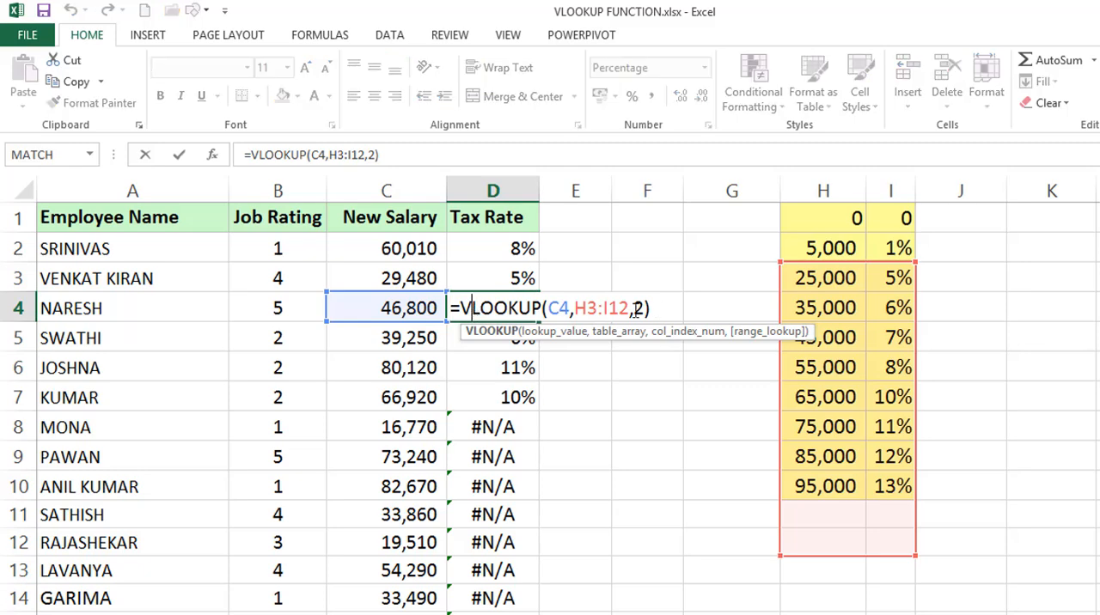
key(Escape)
double_click(510, 421)
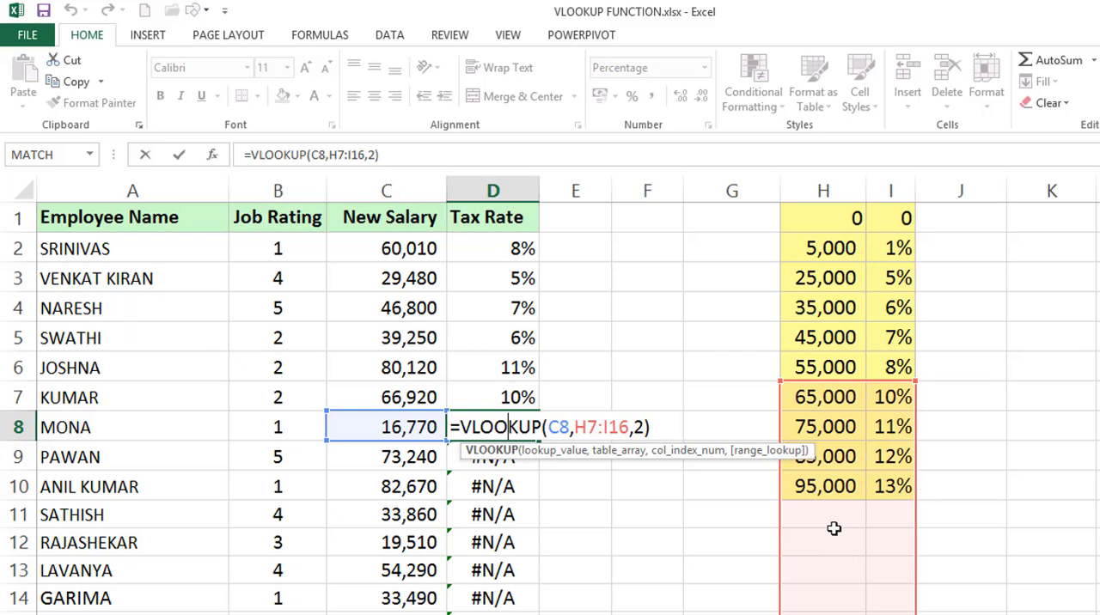
key(Escape)
Clear all formulas in the Tax Rate column from D2 downward
click(518, 249)
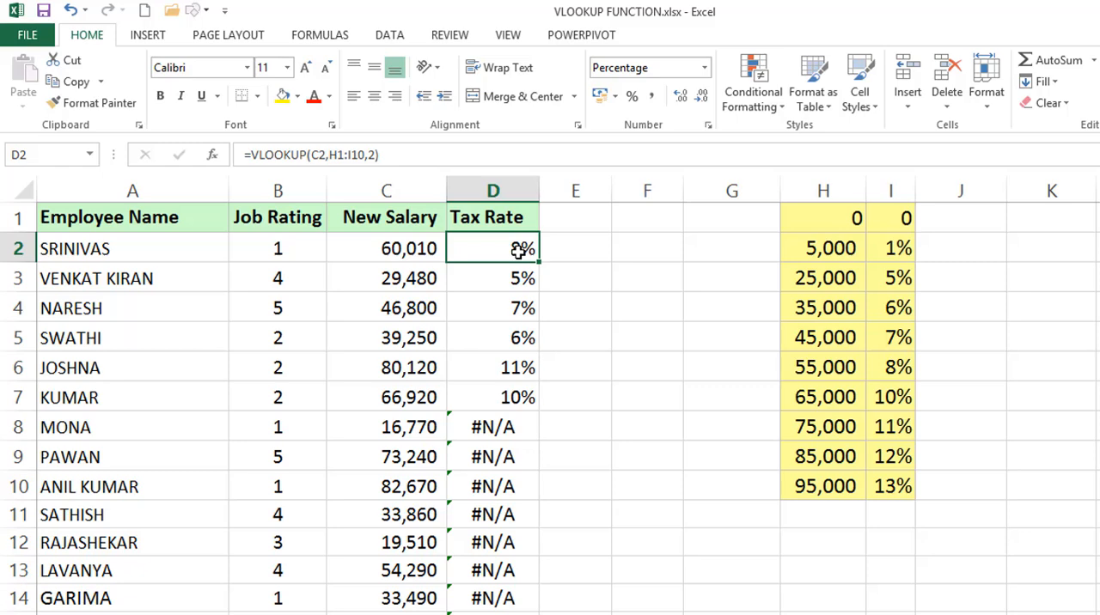
key(ctrl+shift+Down)
key(Delete)
key(ctrl+BackSpace)
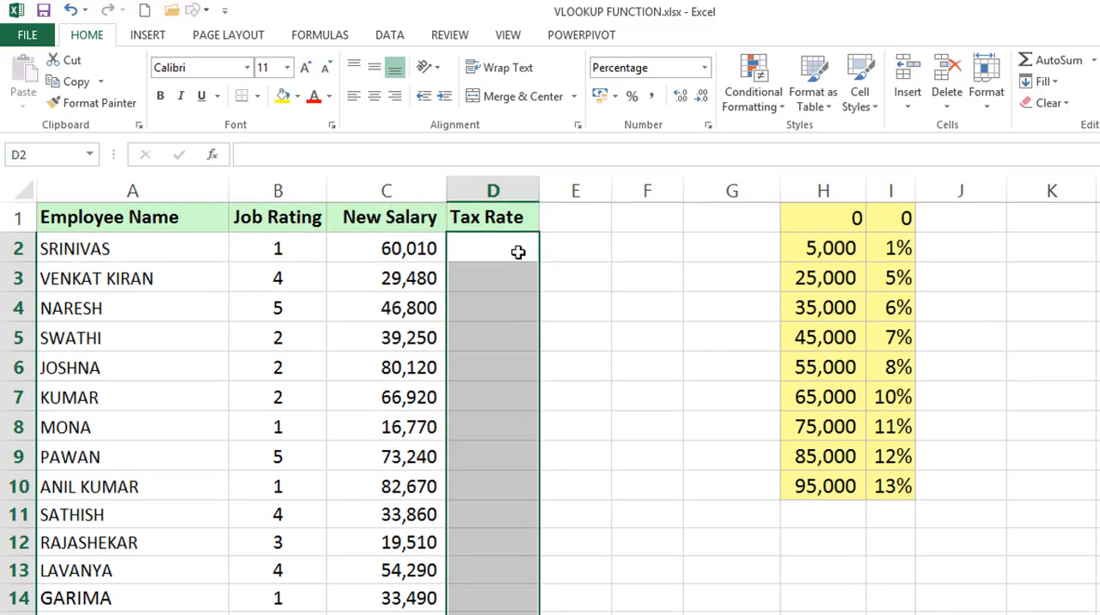
Enter =VLOOKUP(C2,$H$1:$I$10,2) in D2, with the tax bracket table as an absolute reference
click(518, 252)
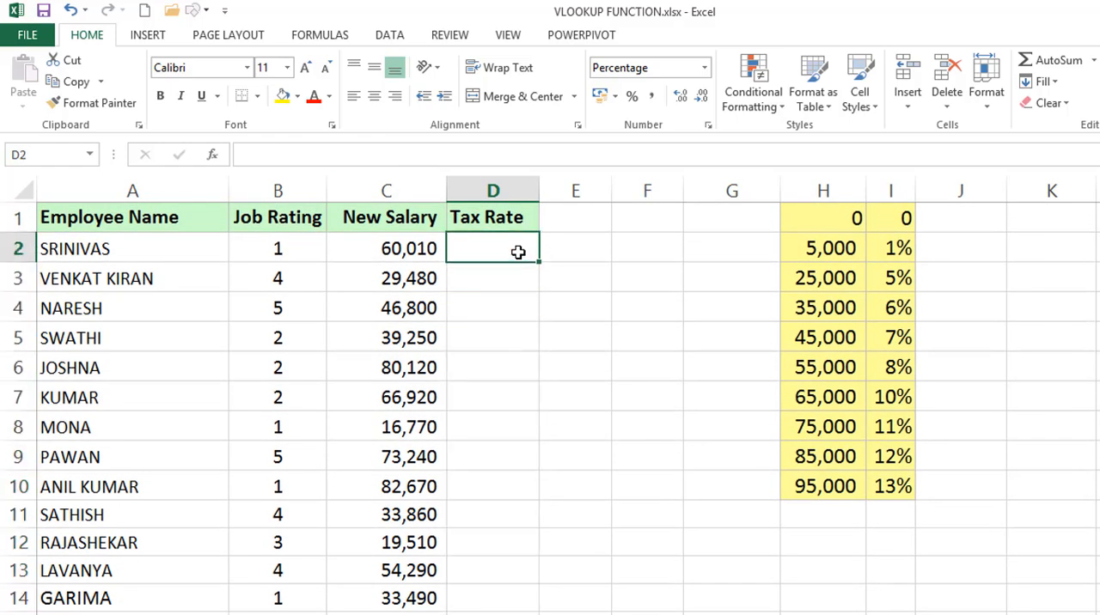
text(=VLOOKUP()
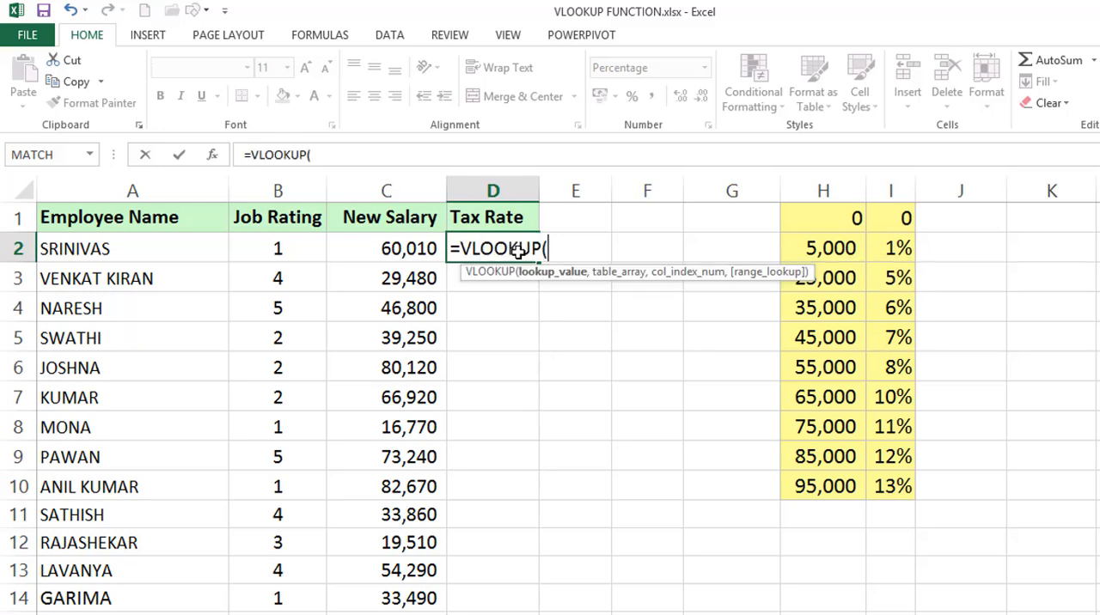
key(Left)
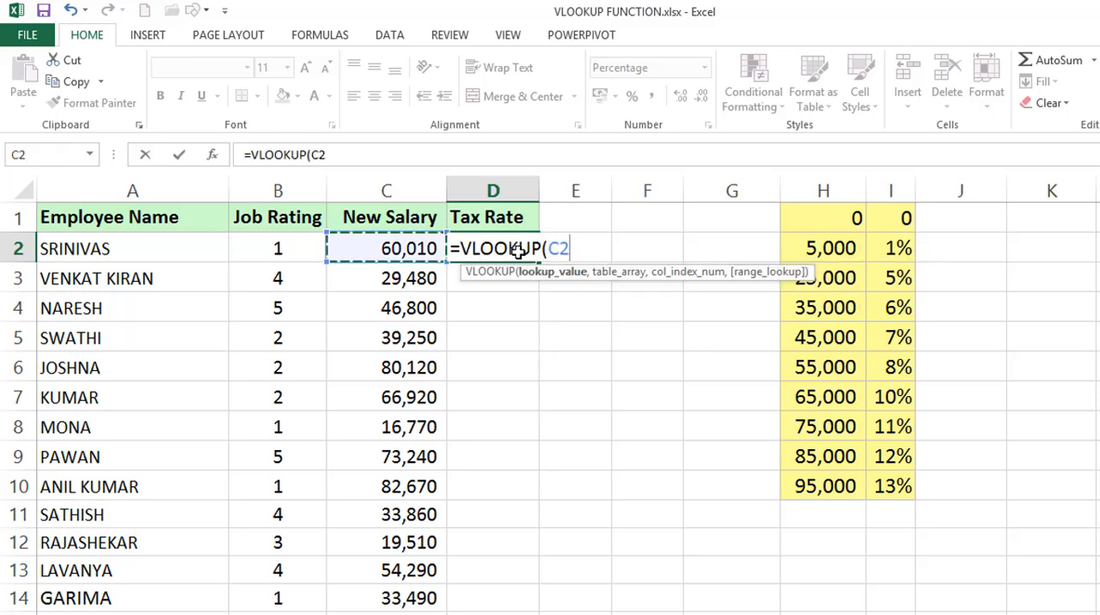
text(,)
drag(848, 221, 876, 480)
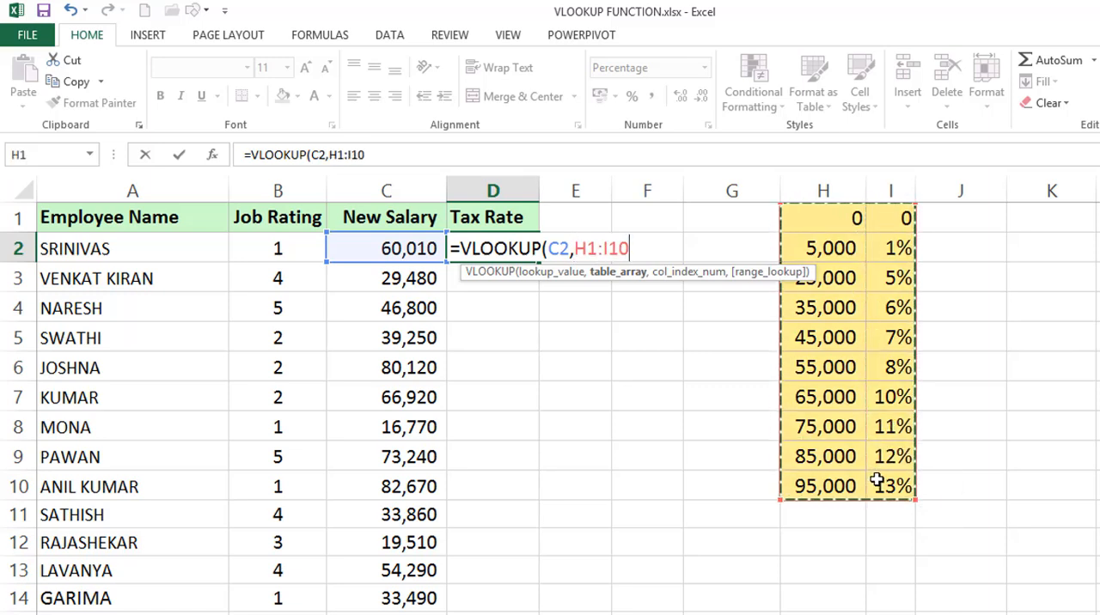
key(F4)
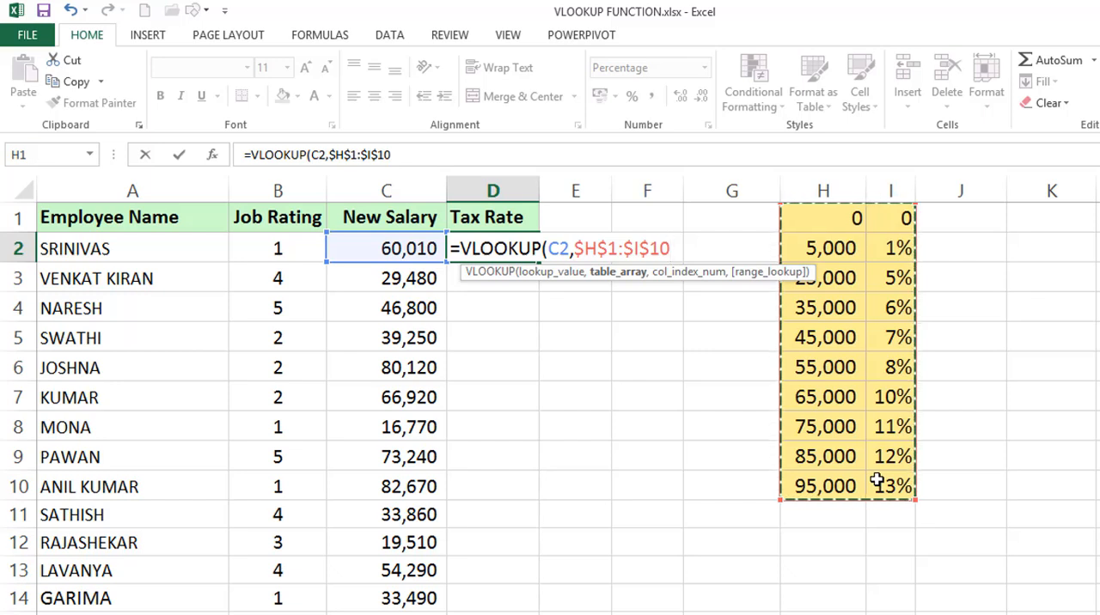
text(,2)
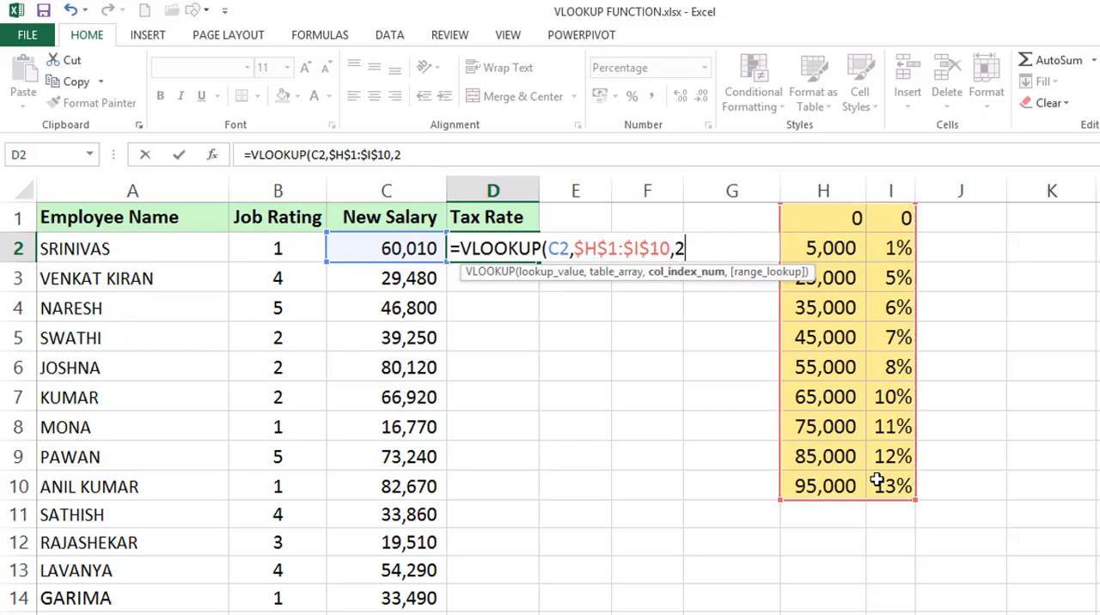
text())
key(Return)
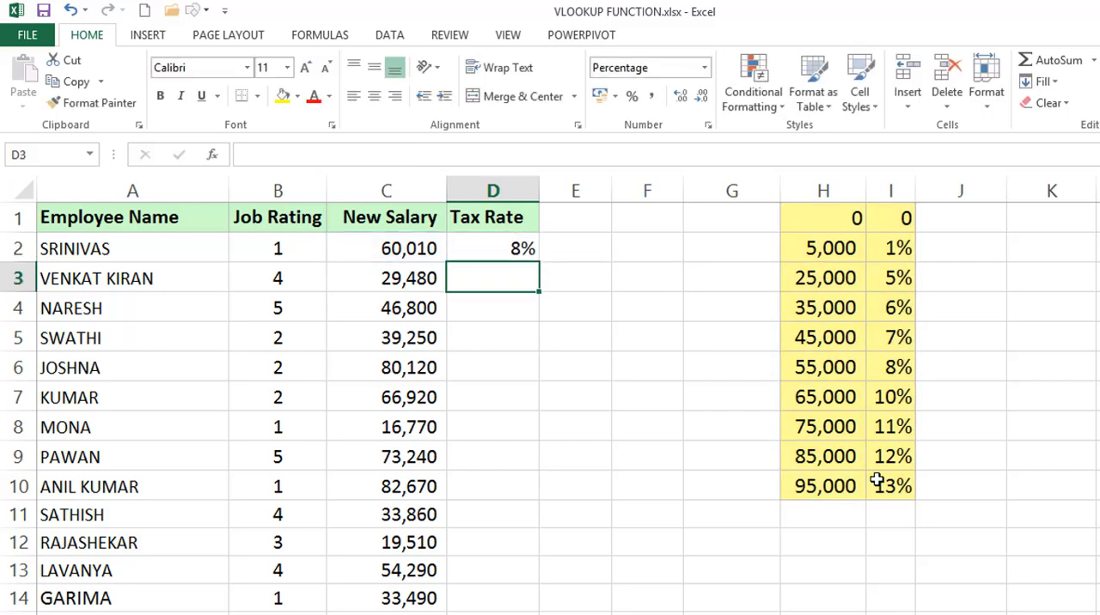
Fill the VLOOKUP formula from D2 down the Tax Rate column
click(504, 241)
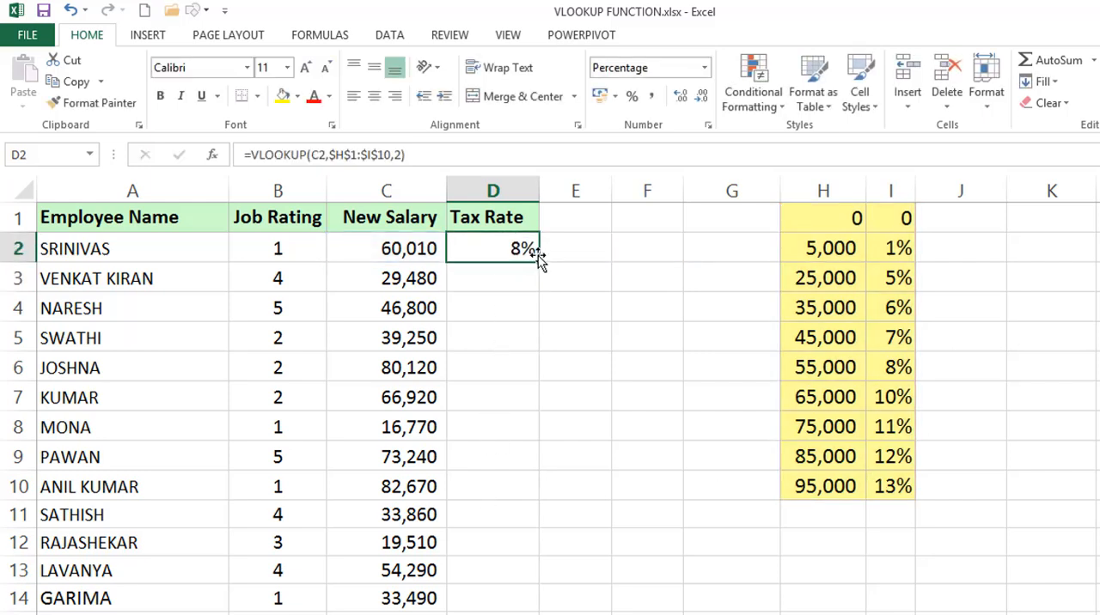
double_click(538, 262)
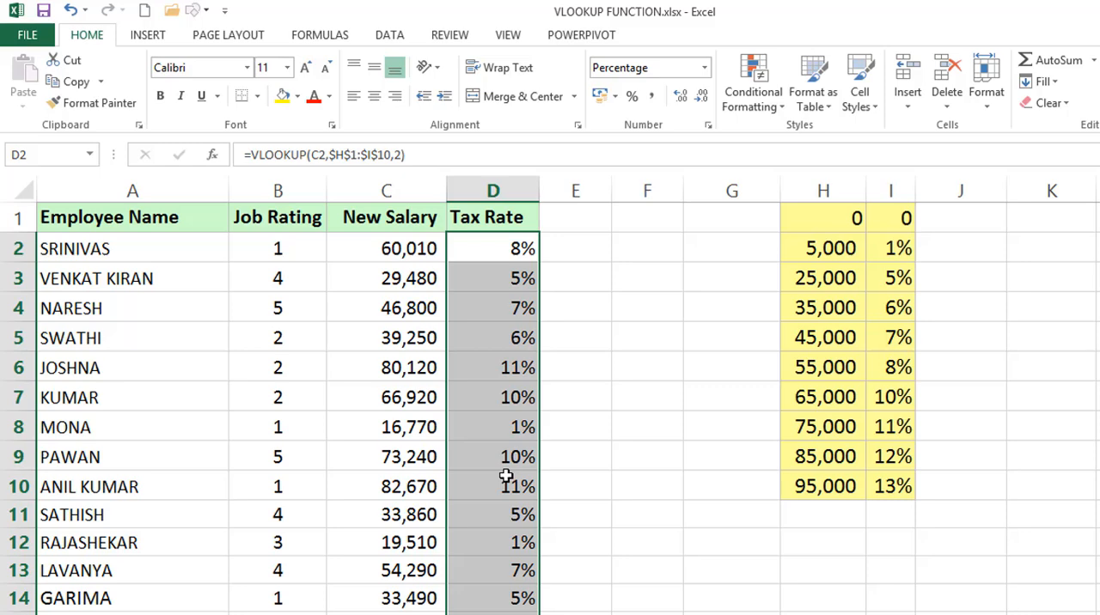
Inspect the absolute table range in the VLOOKUP formulas in D2 and D8, leaving the formulas unedited
double_click(504, 249)
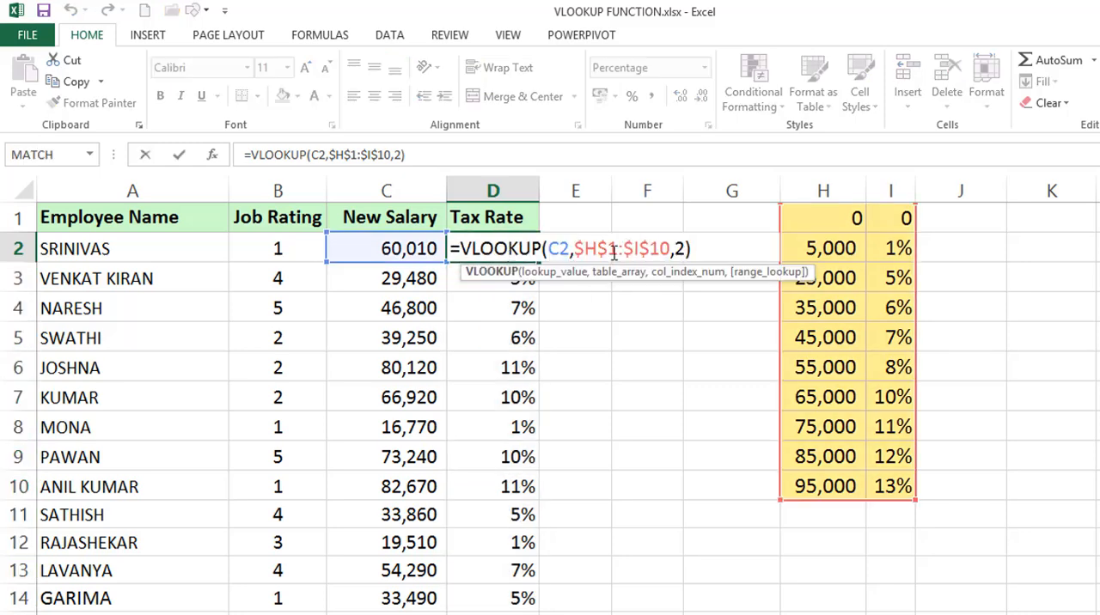
key(Escape)
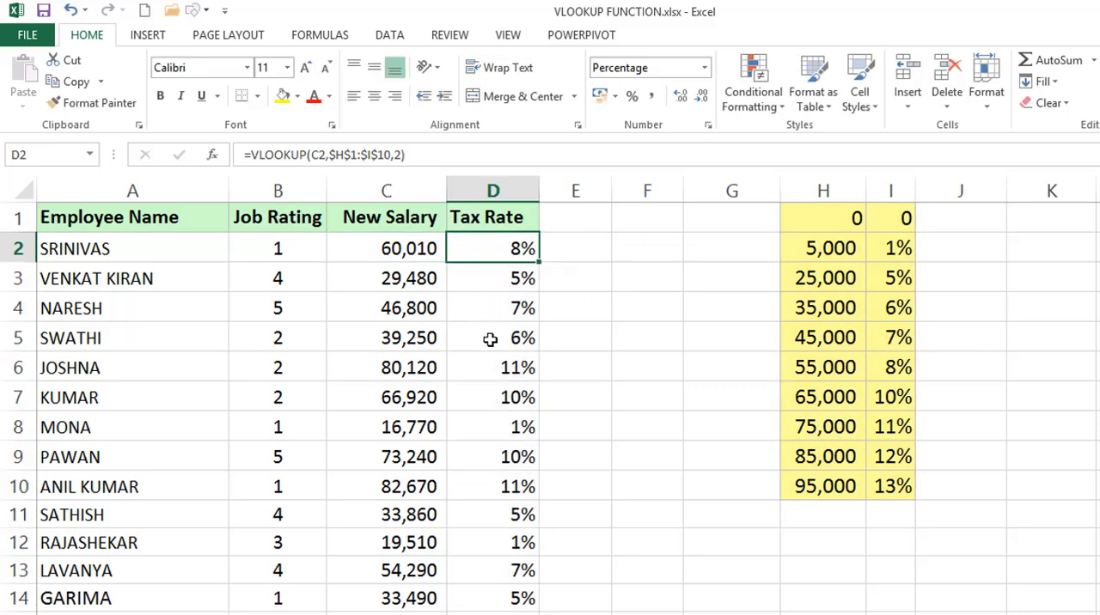
double_click(487, 430)
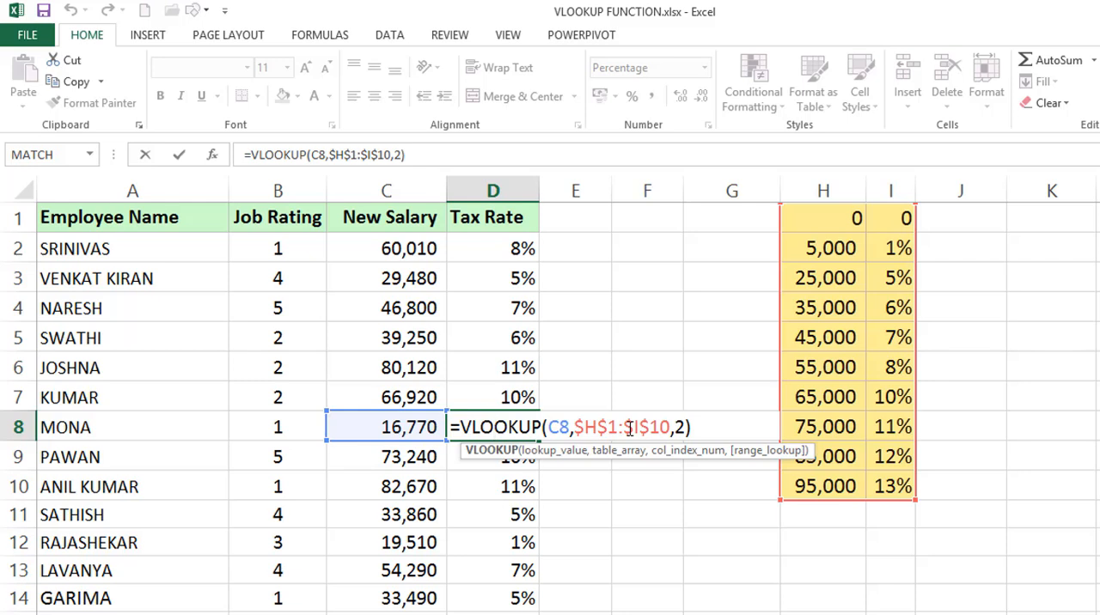
key(ctrl+Return)
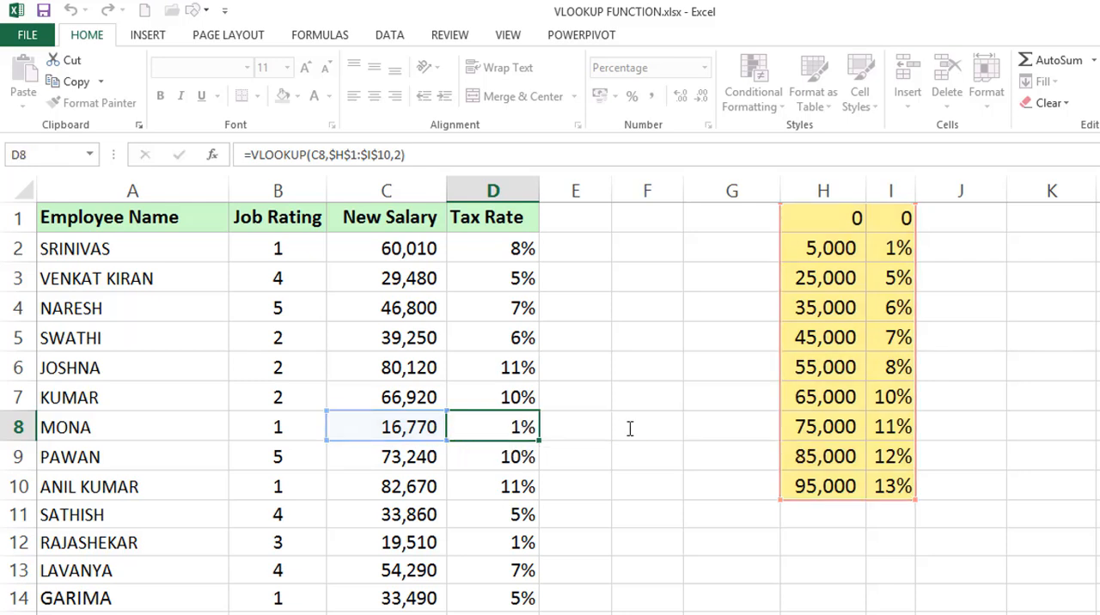
click(509, 247)
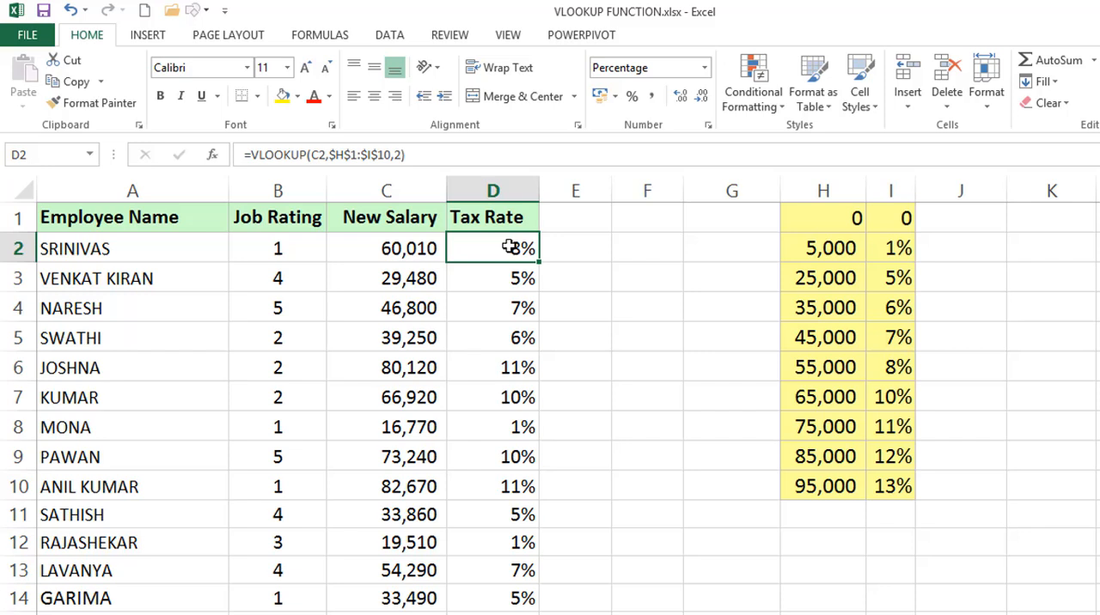
double_click(510, 247)
double_click(584, 248)
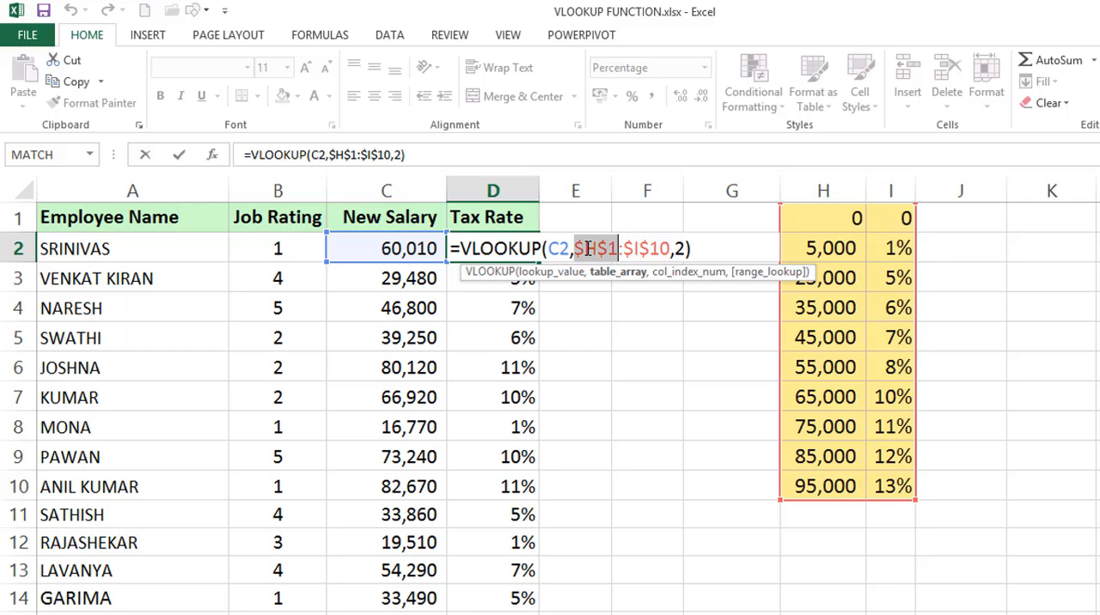
key(Escape)
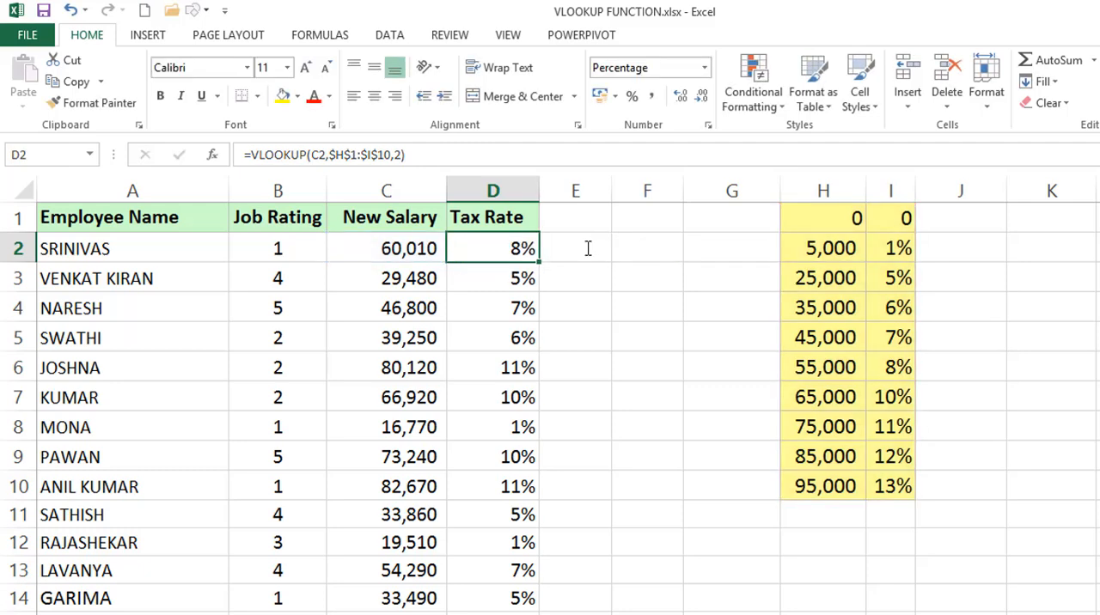
Replace the table range in D2's VLOOKUP with the entire columns H:I and fill the formula down the Tax Rate column
double_click(484, 248)
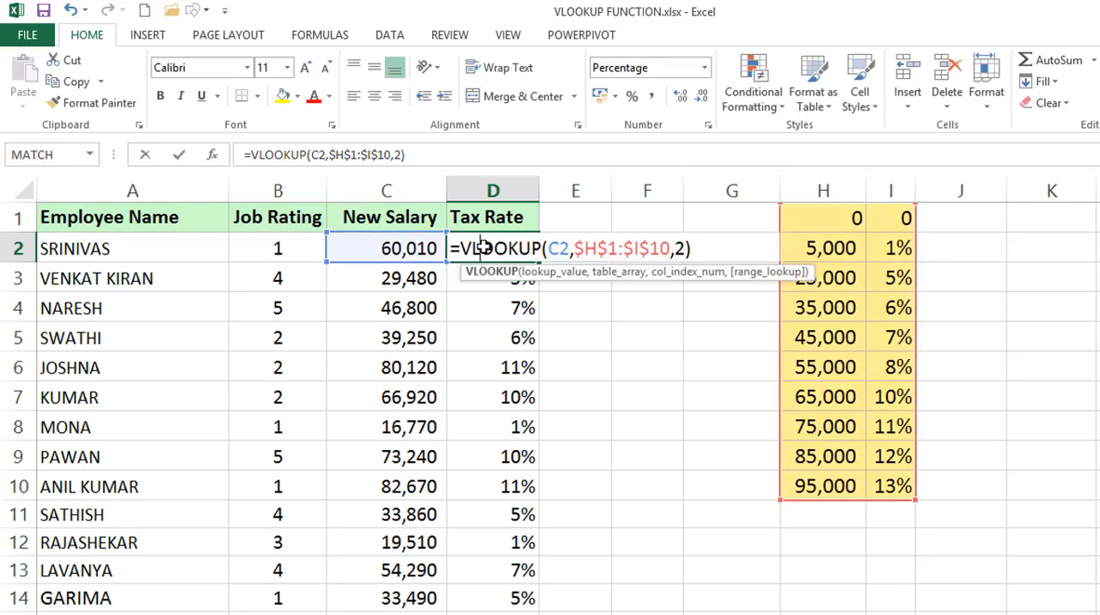
click(669, 248)
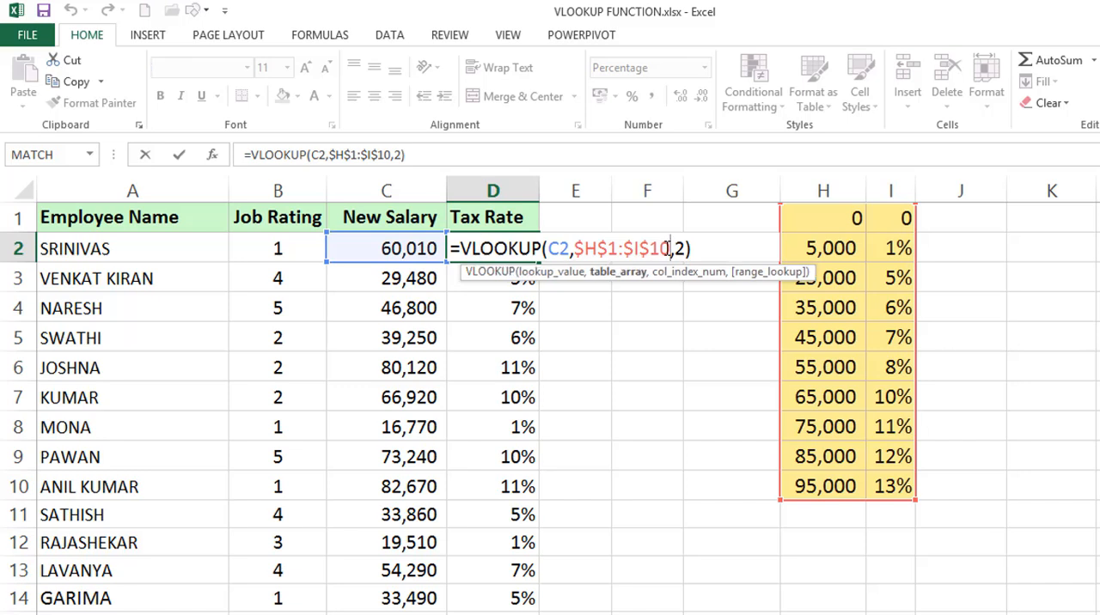
key(BackSpace)
key(BackSpace)
key(BackSpace)
key(BackSpace)
key(BackSpace)
key(BackSpace)
key(BackSpace)
key(BackSpace)
key(BackSpace)
key(BackSpace)
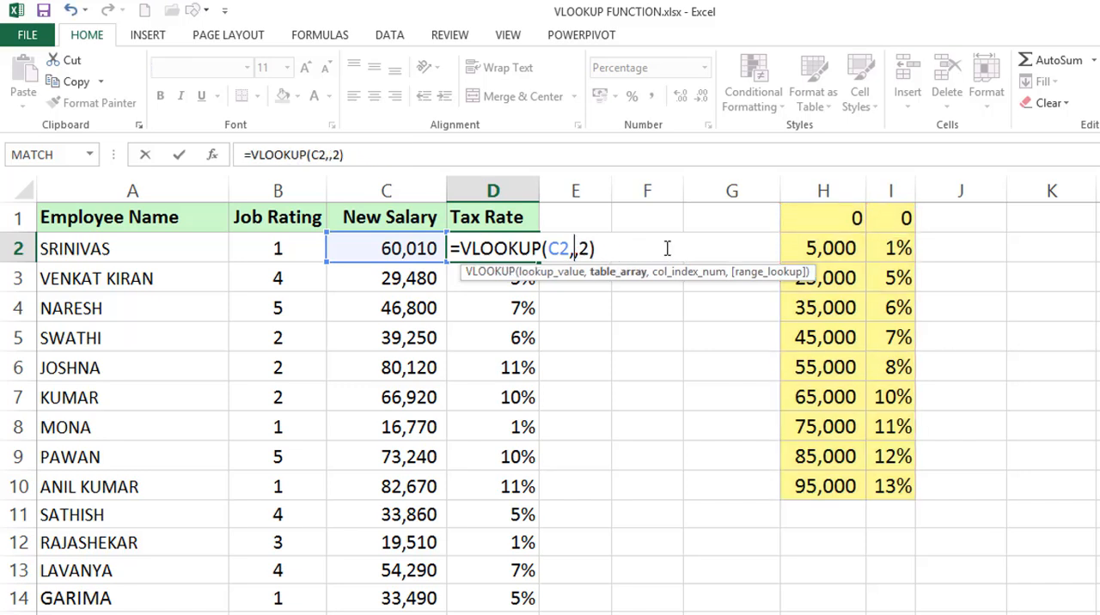
drag(806, 187, 879, 189)
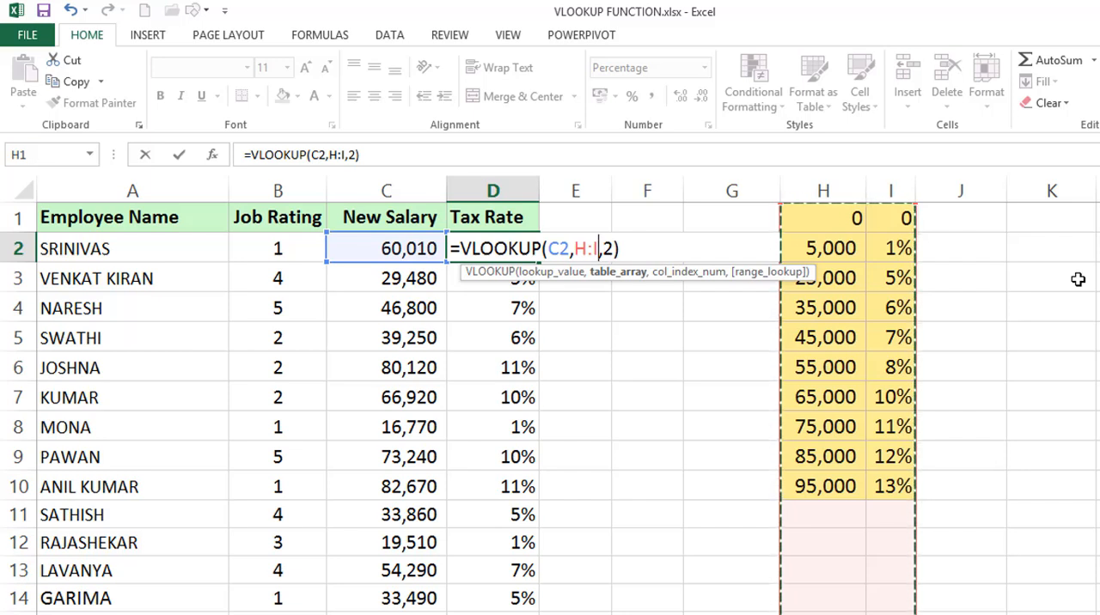
key(Return)
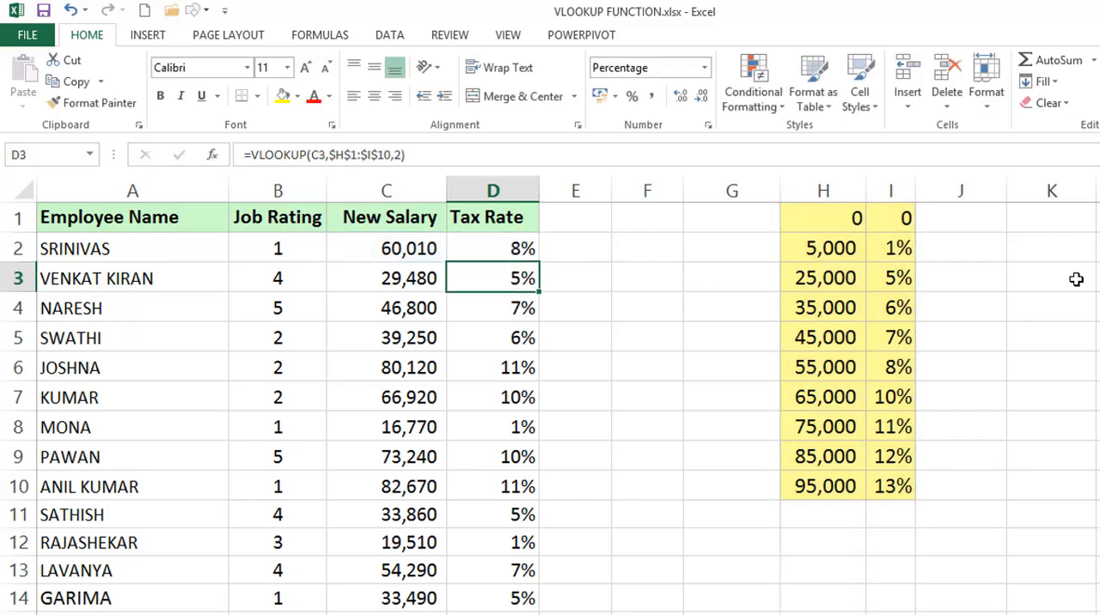
click(503, 248)
double_click(540, 262)
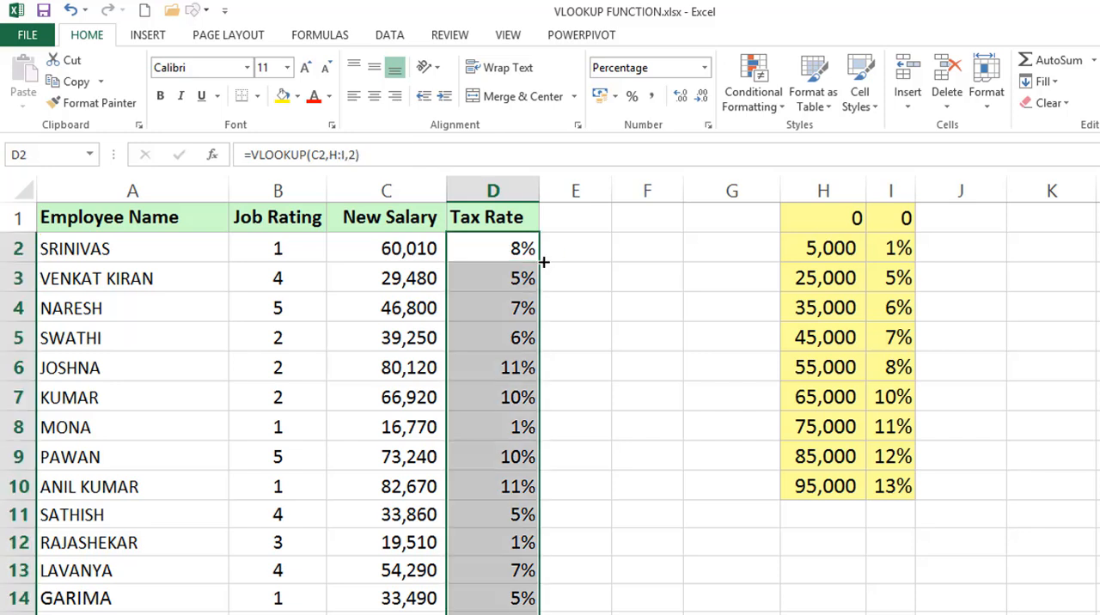
Inspect the whole-column lookup range in the VLOOKUP formulas in D12 and D2
click(501, 521)
double_click(489, 543)
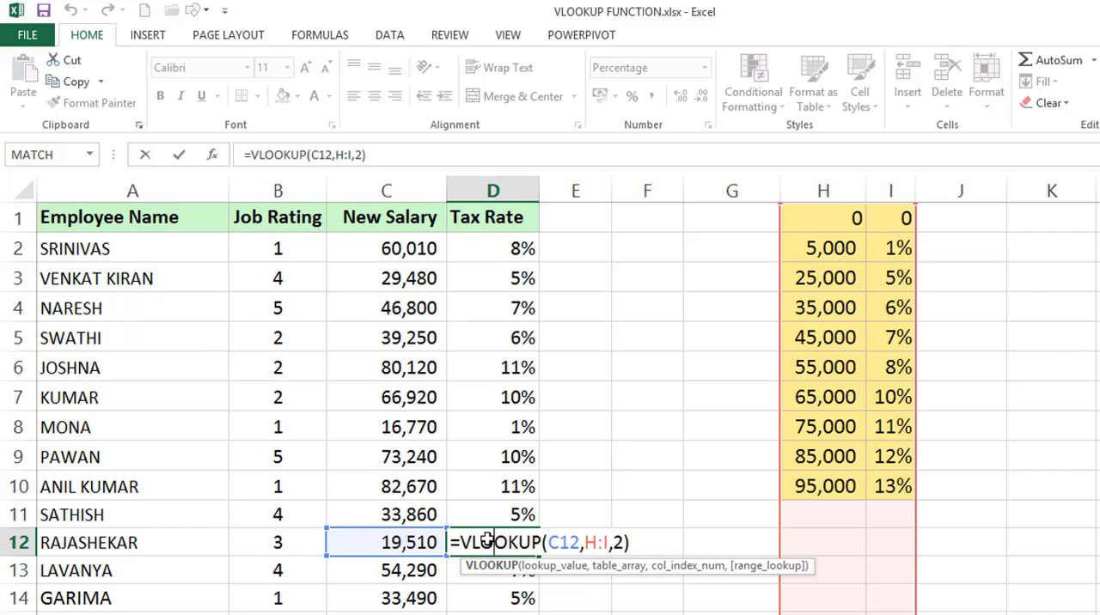
key(ctrl+Return)
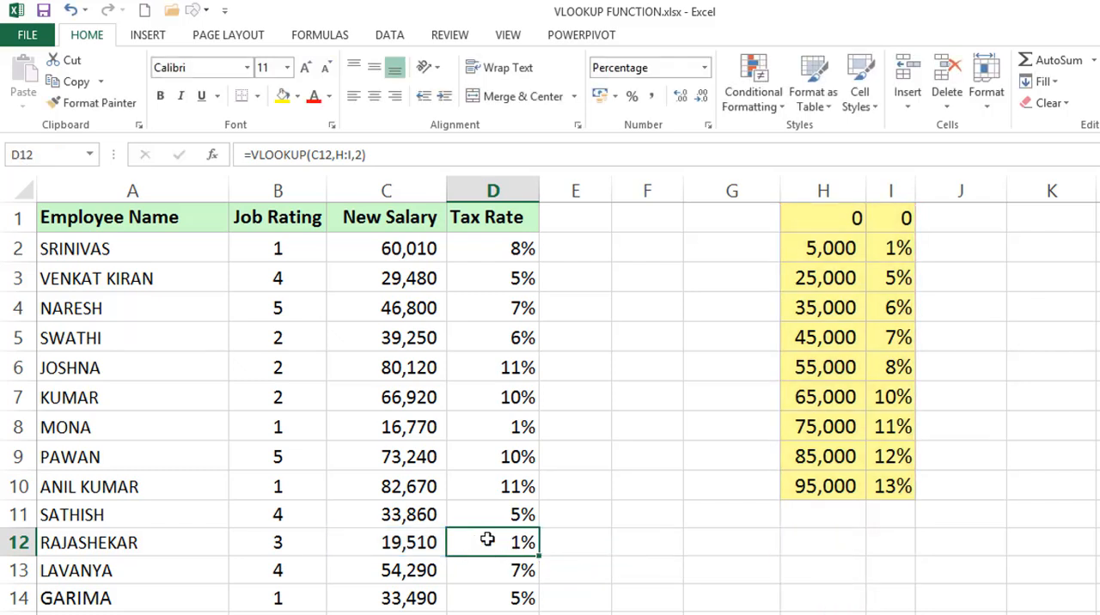
click(516, 249)
double_click(515, 249)
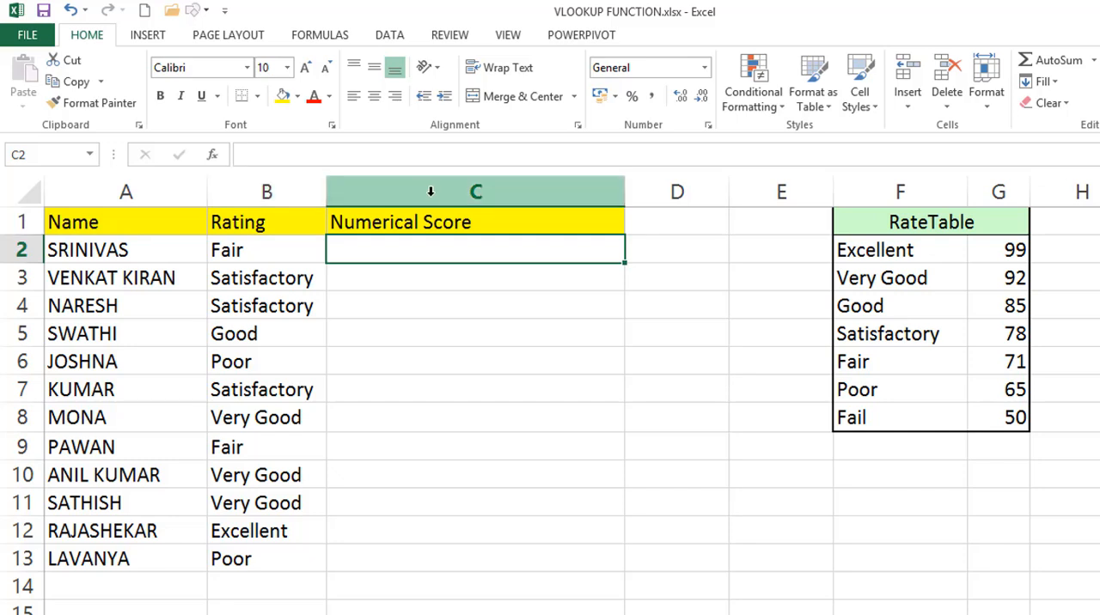
Examine the ratings in column F and the scores in column G of the RateTable
drag(874, 189, 1005, 193)
click(911, 191)
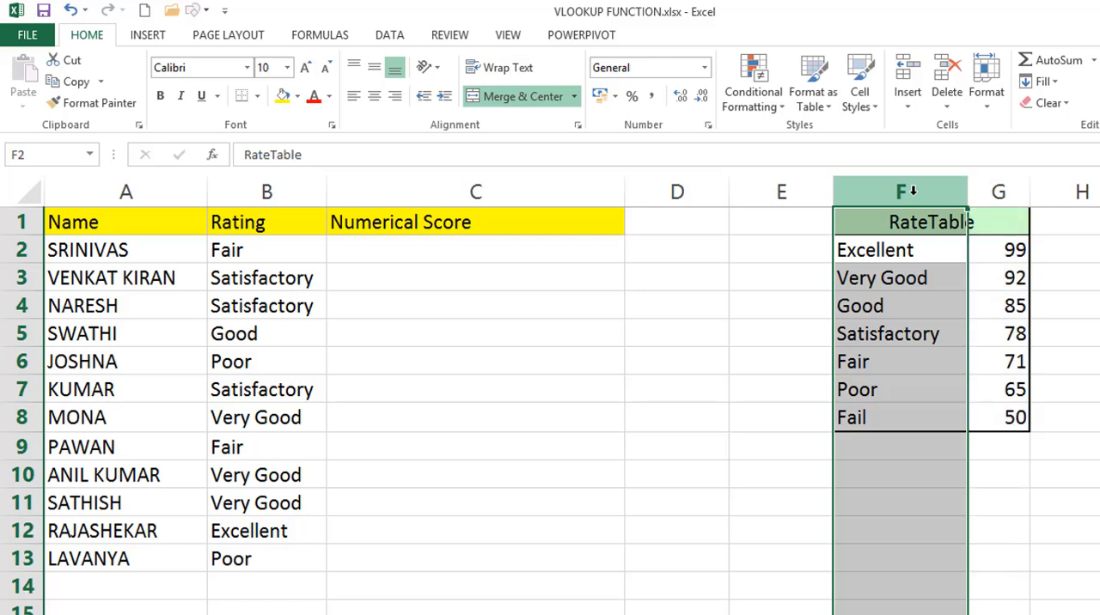
click(999, 191)
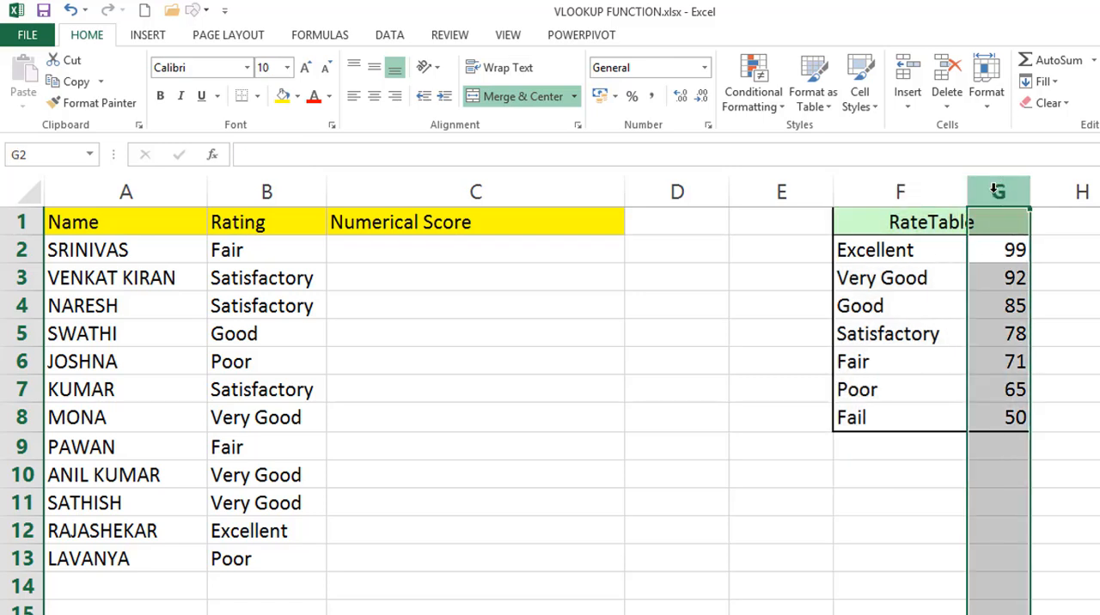
Enter =VLOOKUP(B2,F:G,2) in C2 and fill it down the Numerical Score column
click(502, 230)
key(Down)
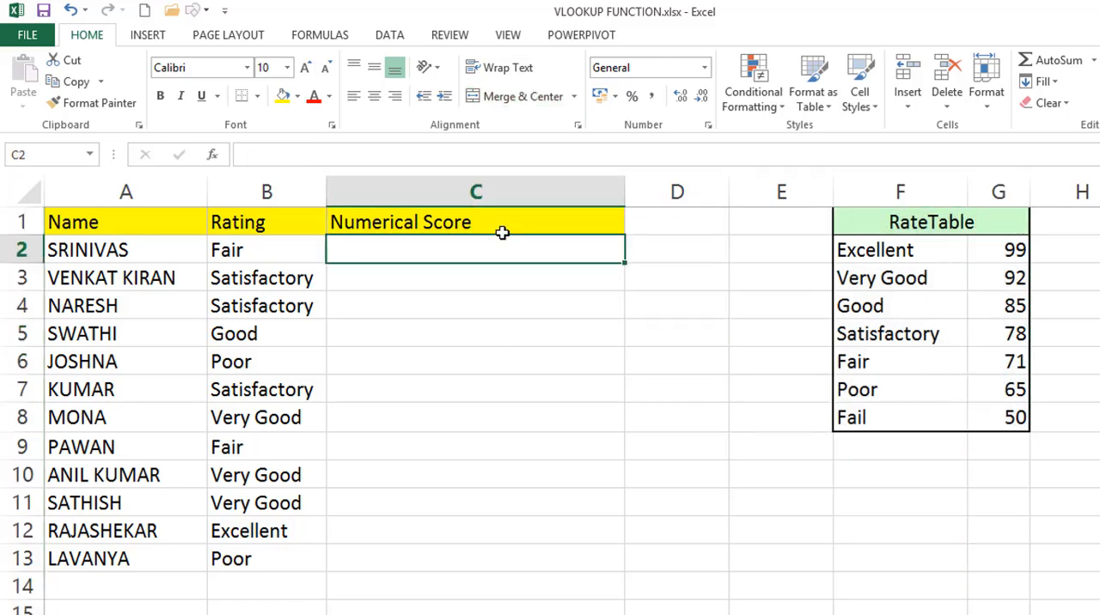
text(=VLOOKUP()
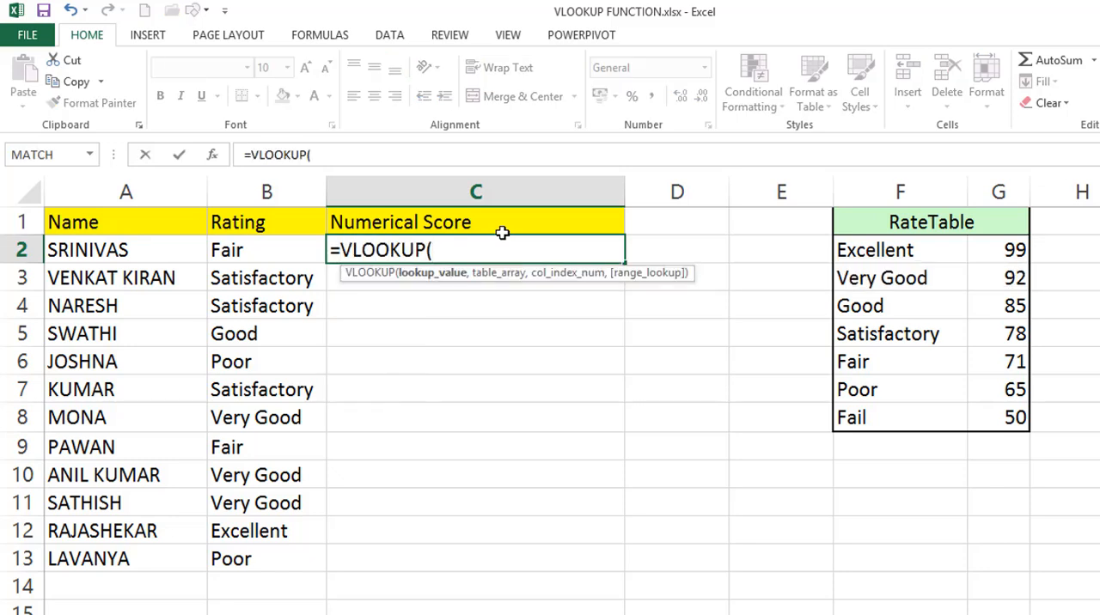
key(Left)
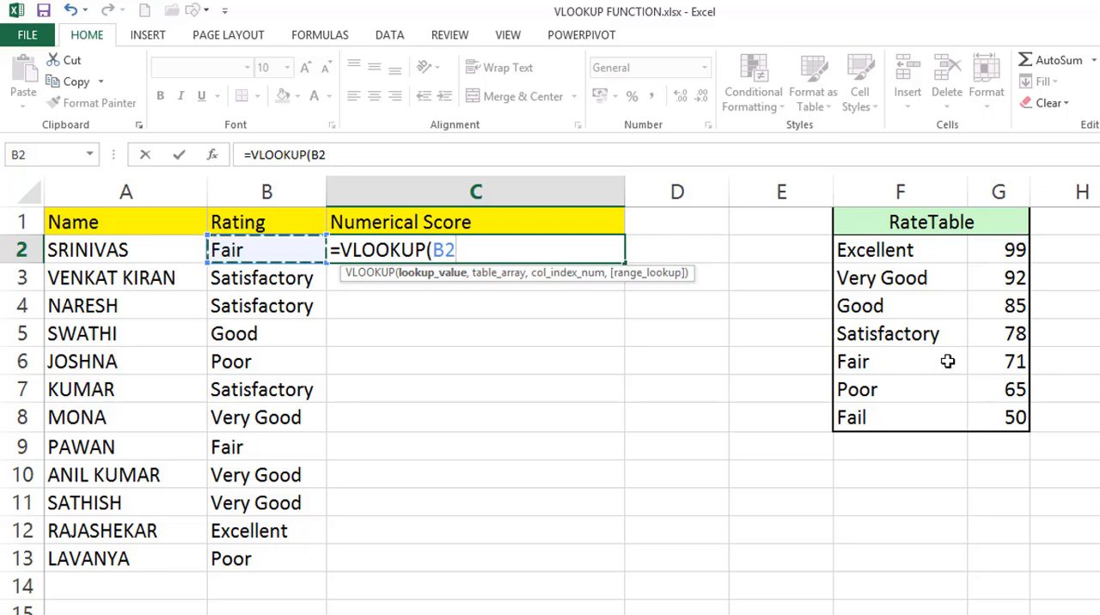
text(,)
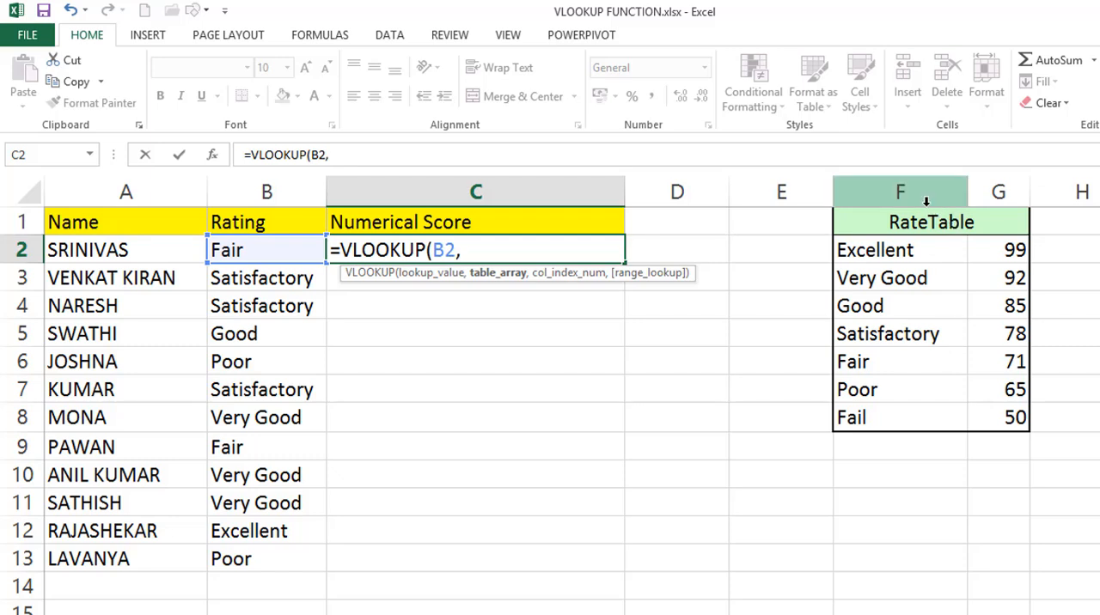
drag(931, 196, 964, 198)
text(,)
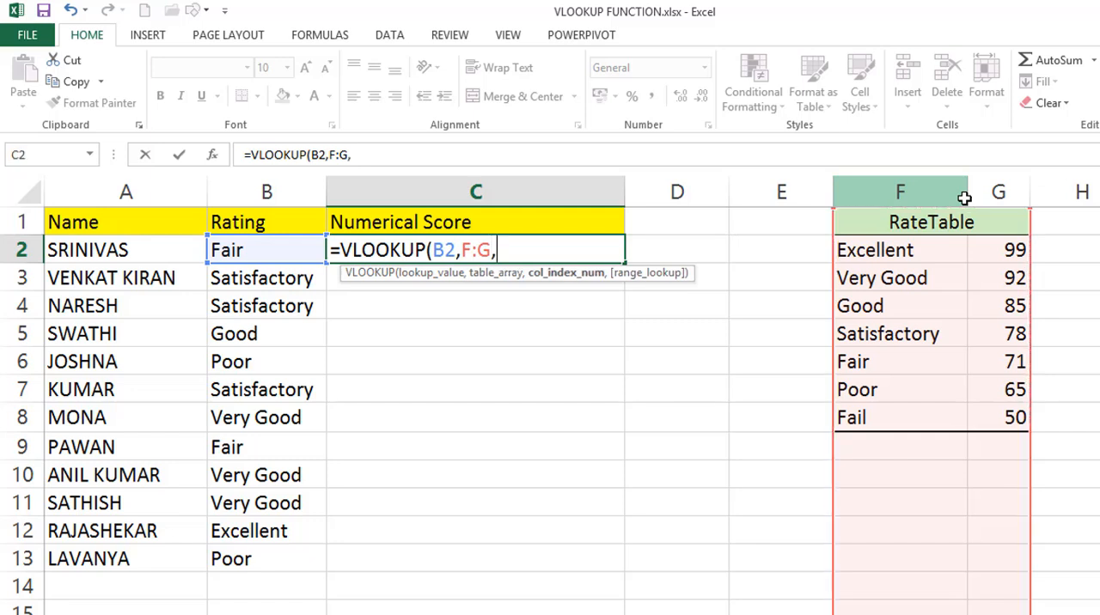
text(2))
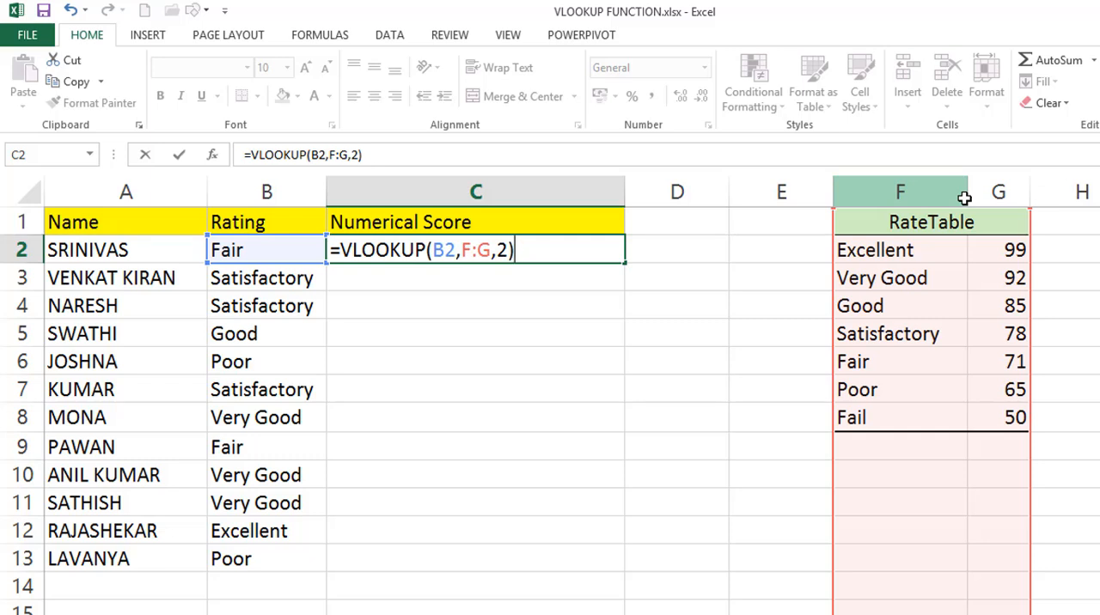
key(Return)
click(602, 251)
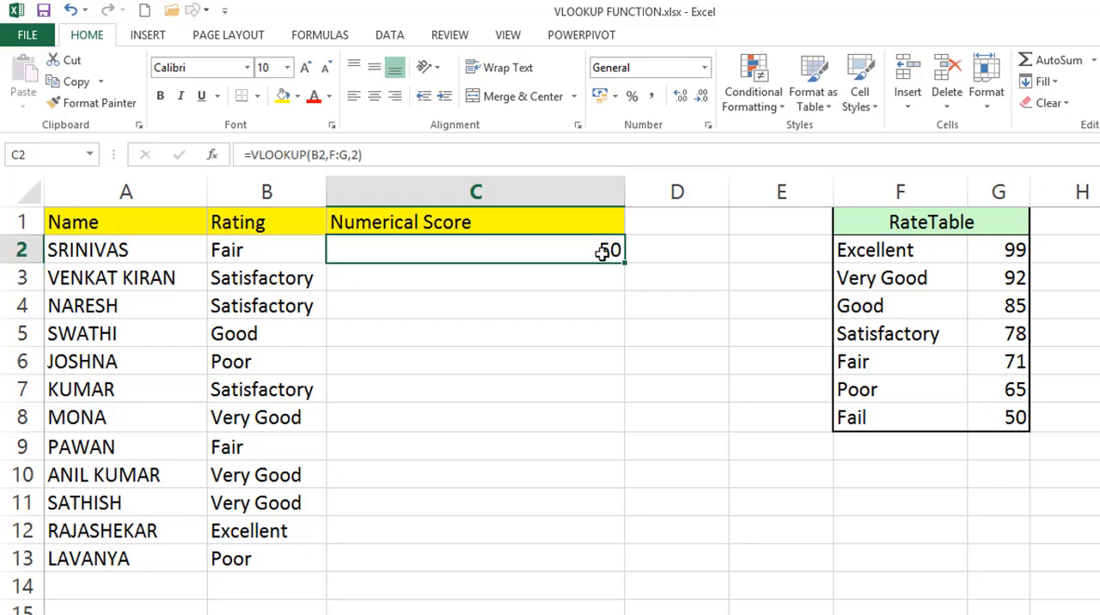
double_click(625, 262)
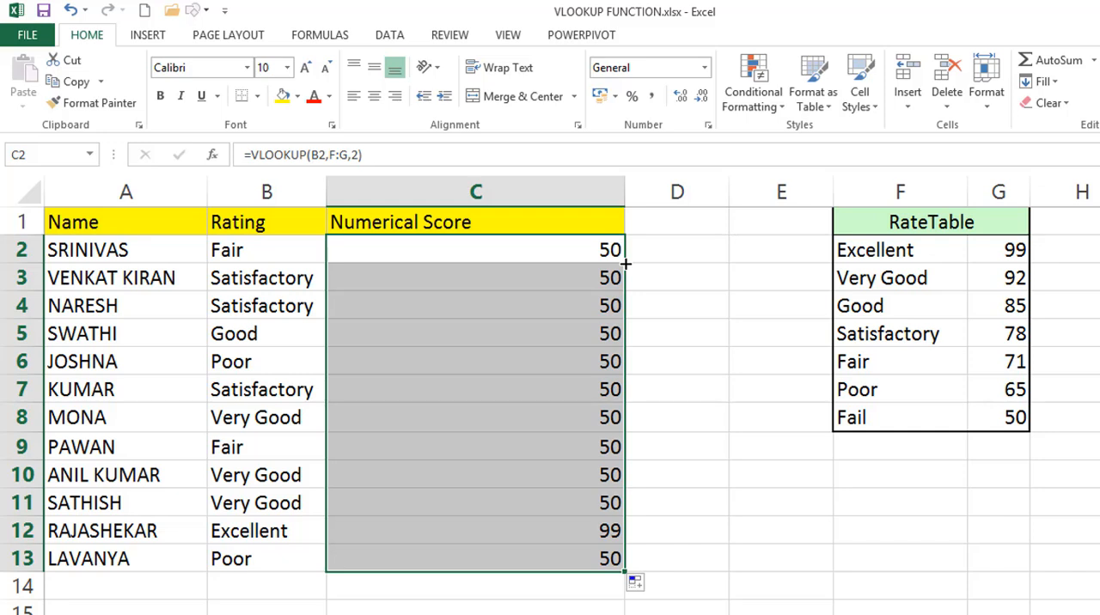
Add 0 as the range_lookup argument of C2's VLOOKUP for an exact match and refill the Numerical Score column
double_click(586, 250)
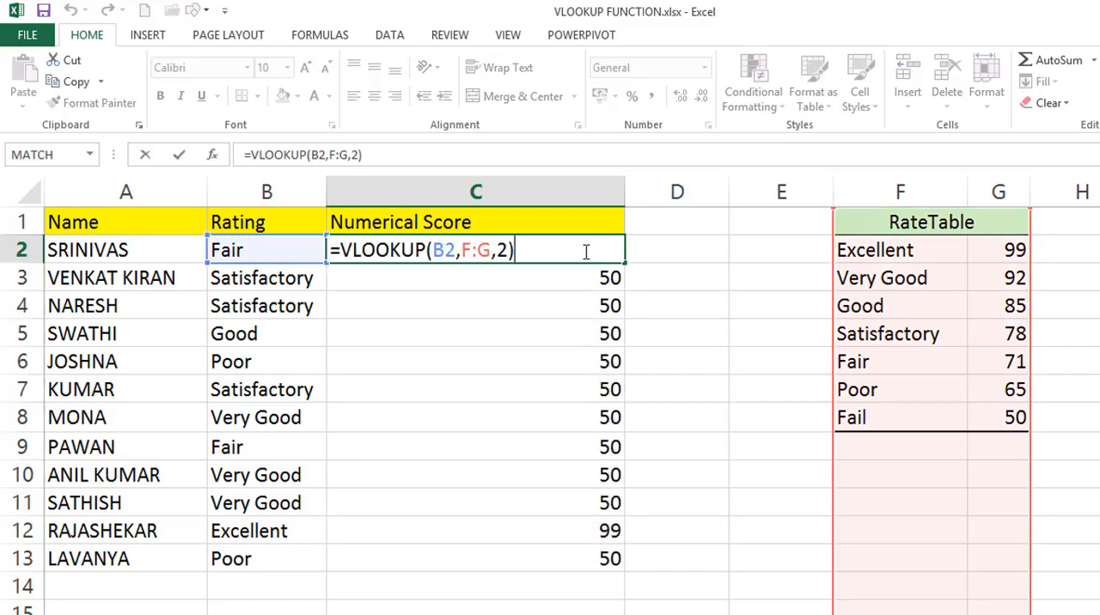
click(509, 250)
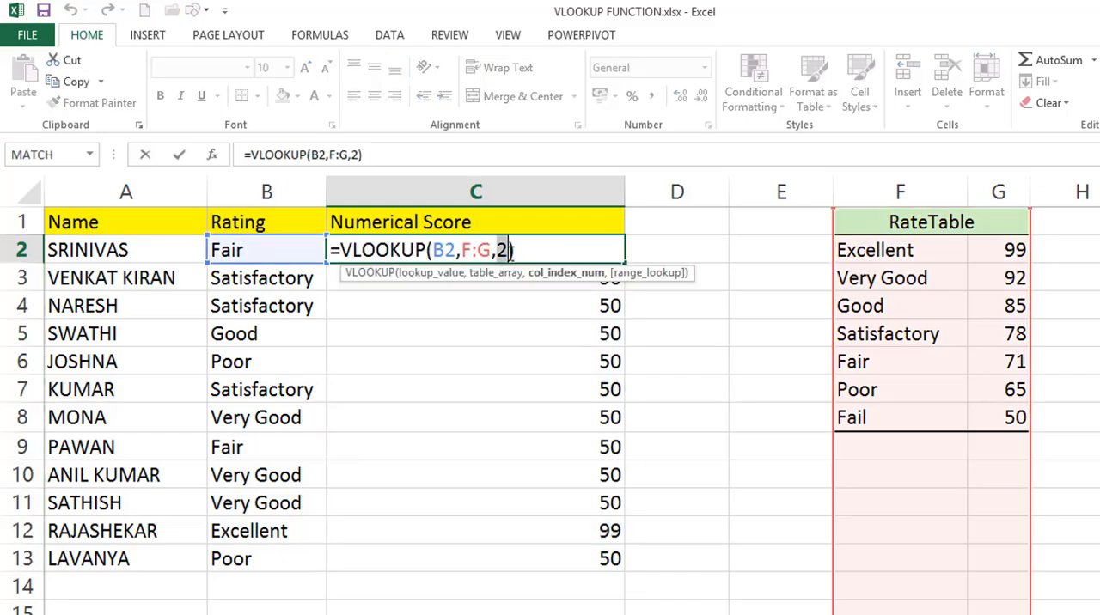
text(,)
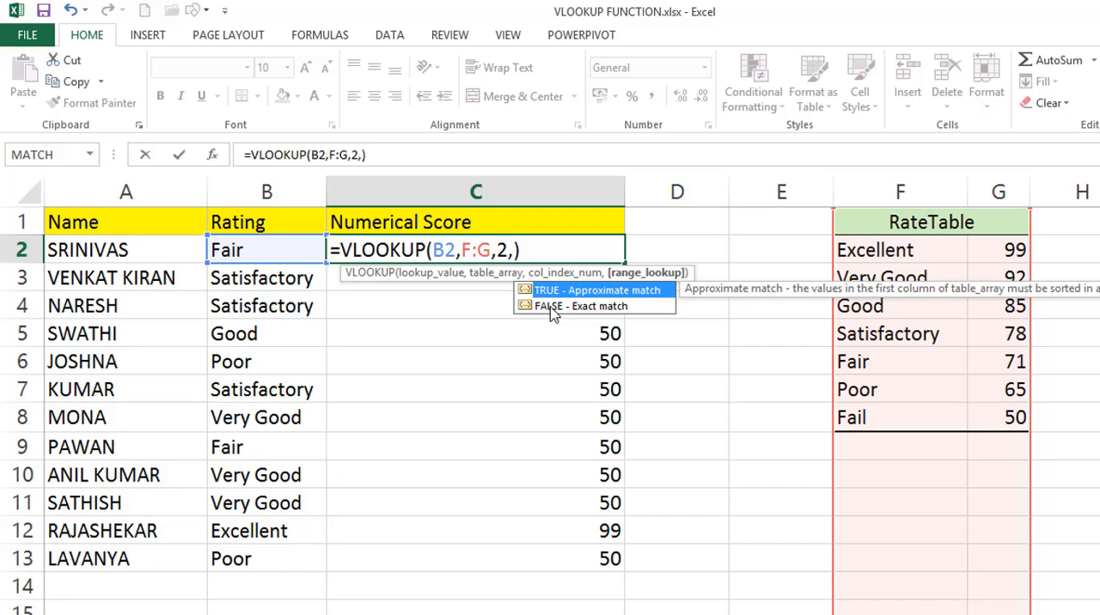
text(0)
key(Return)
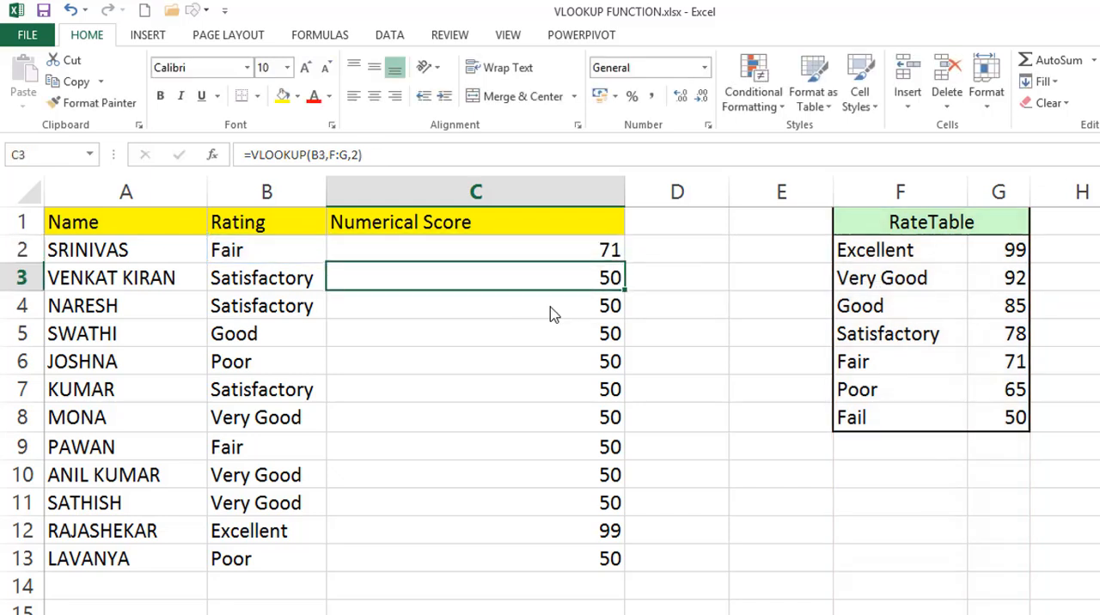
click(583, 254)
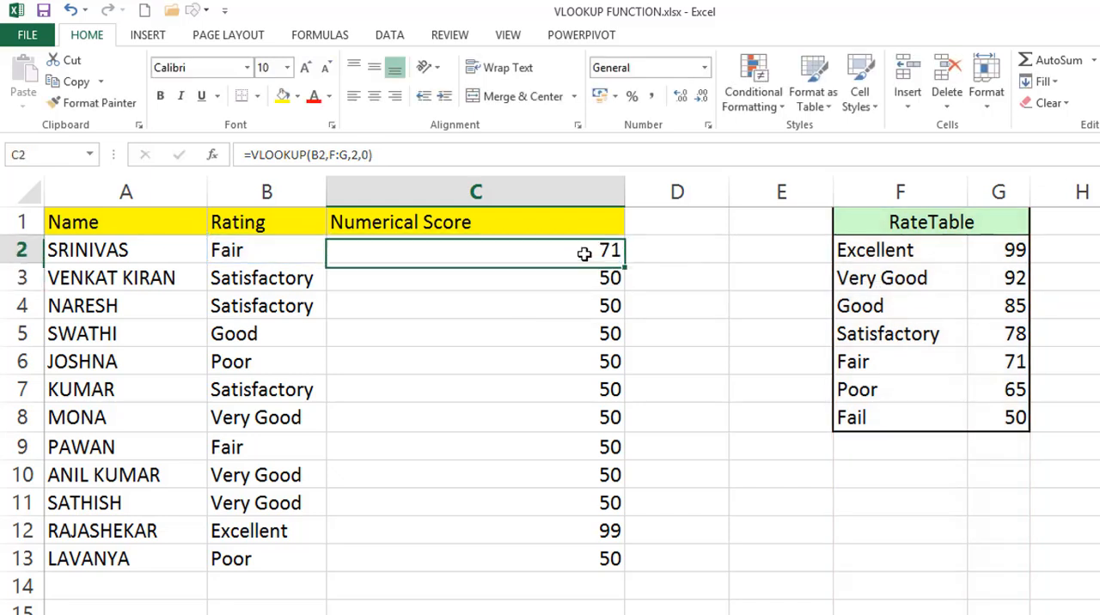
double_click(626, 266)
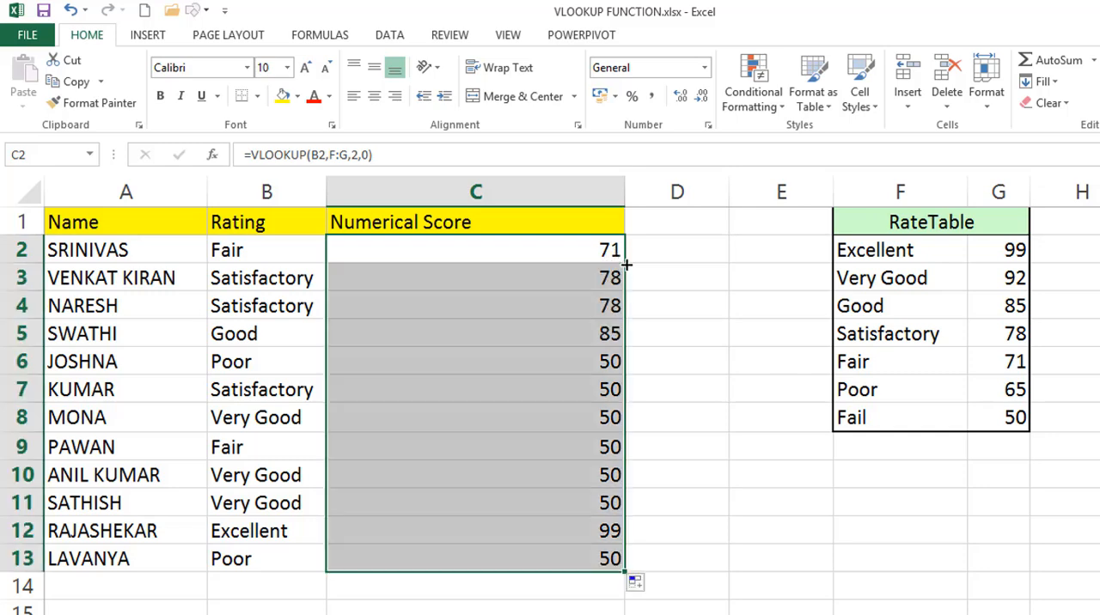
Check the filled Numerical Scores against the RateTable and examine the exact-match VLOOKUP formula in C2
double_click(583, 251)
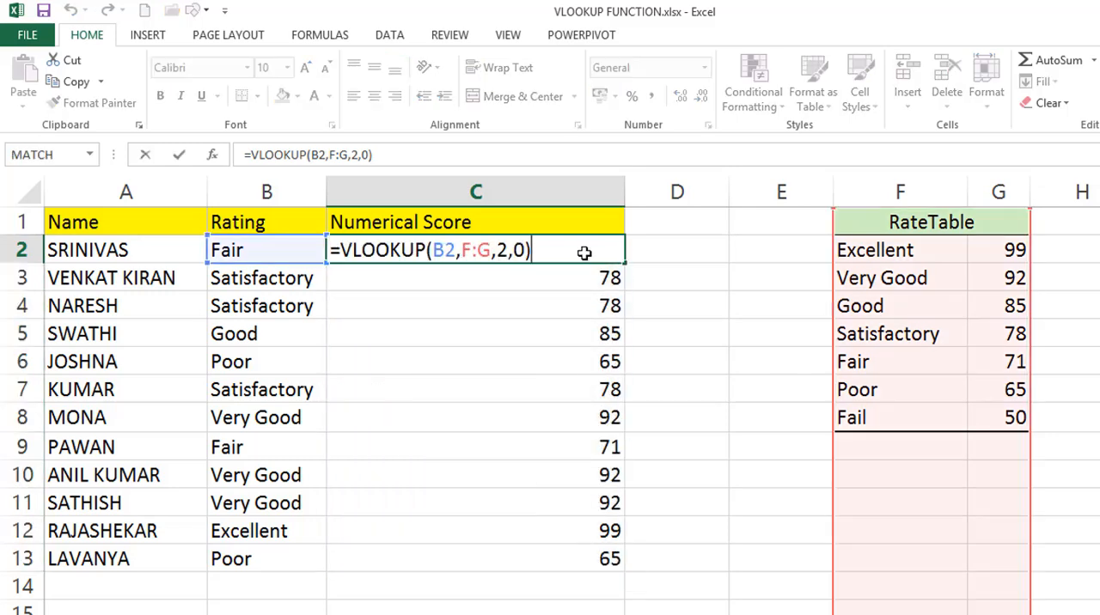
key(Escape)
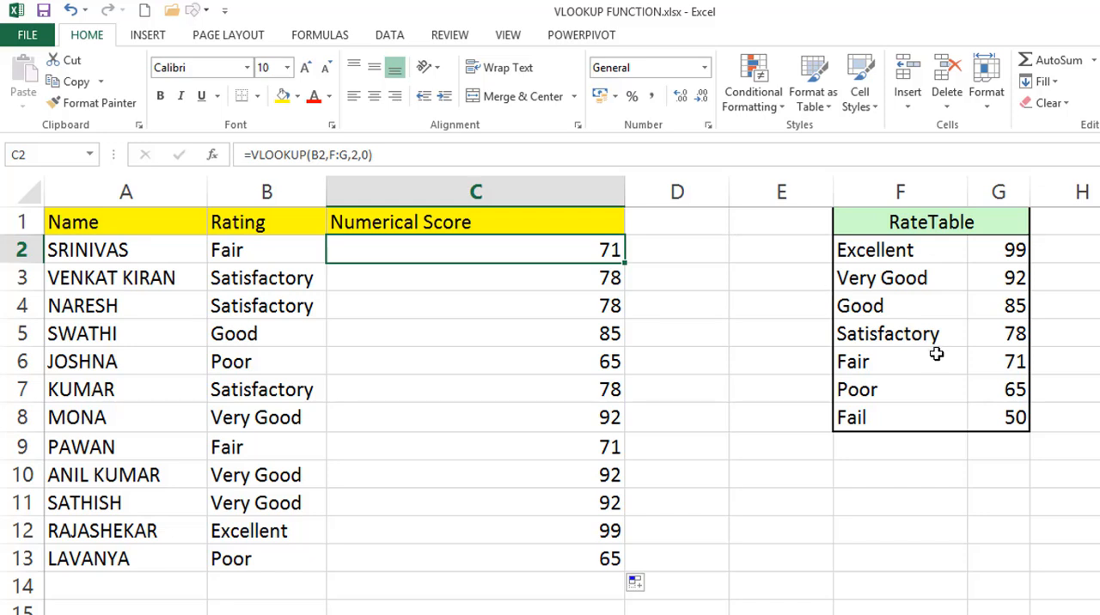
click(981, 343)
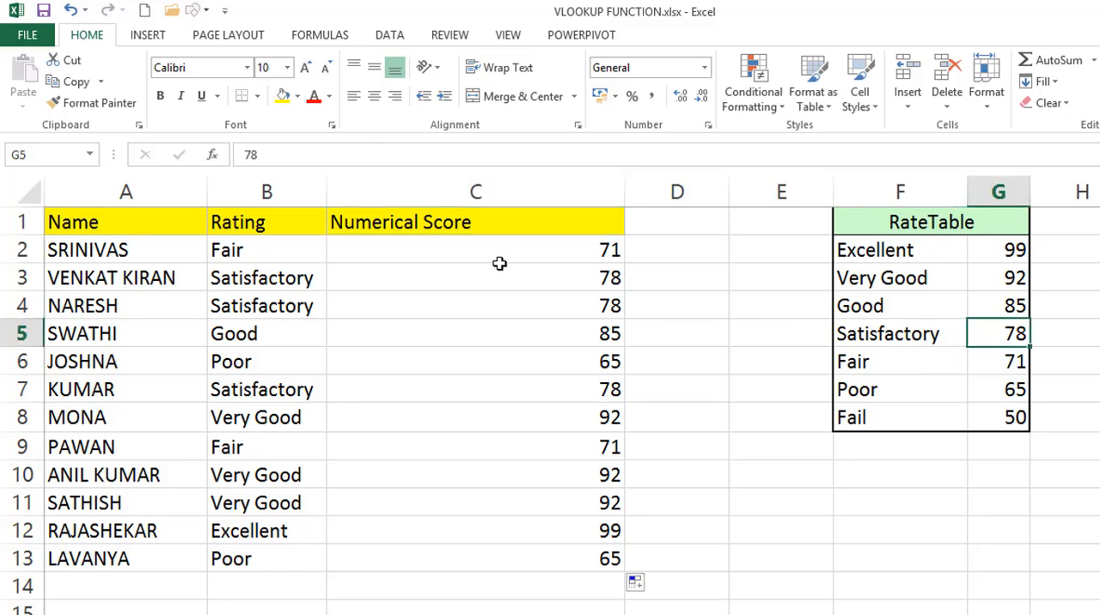
click(520, 326)
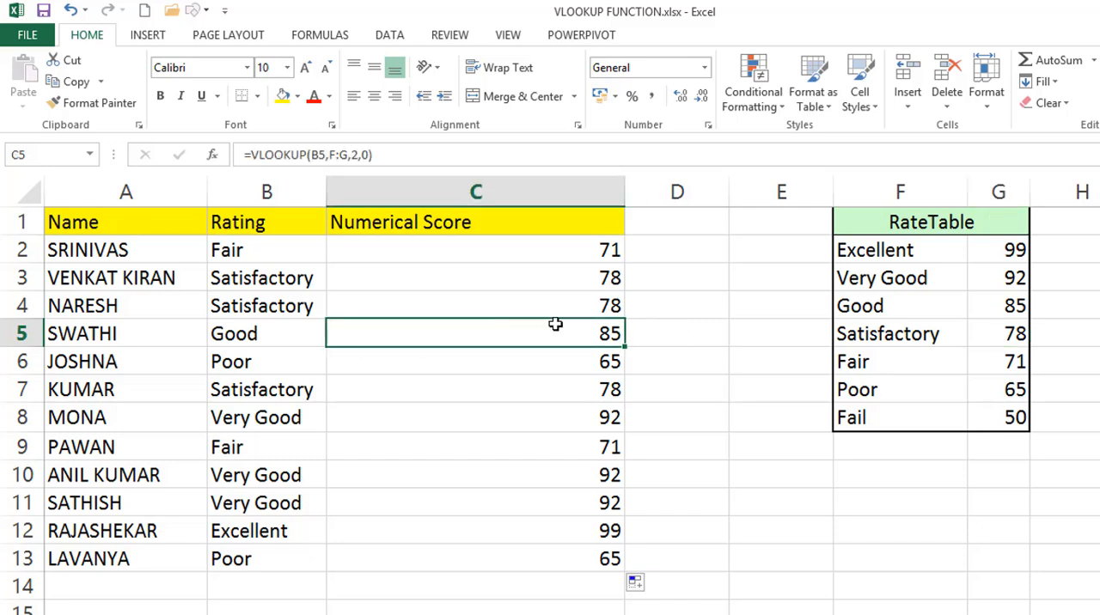
click(1008, 304)
click(554, 256)
double_click(554, 255)
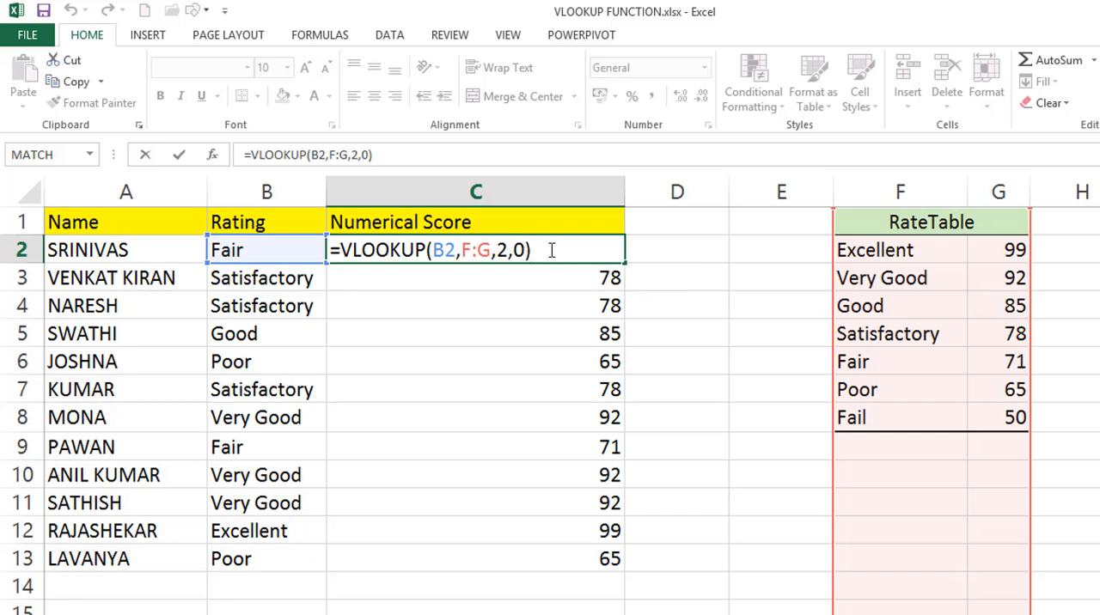
key(ctrl+Return)
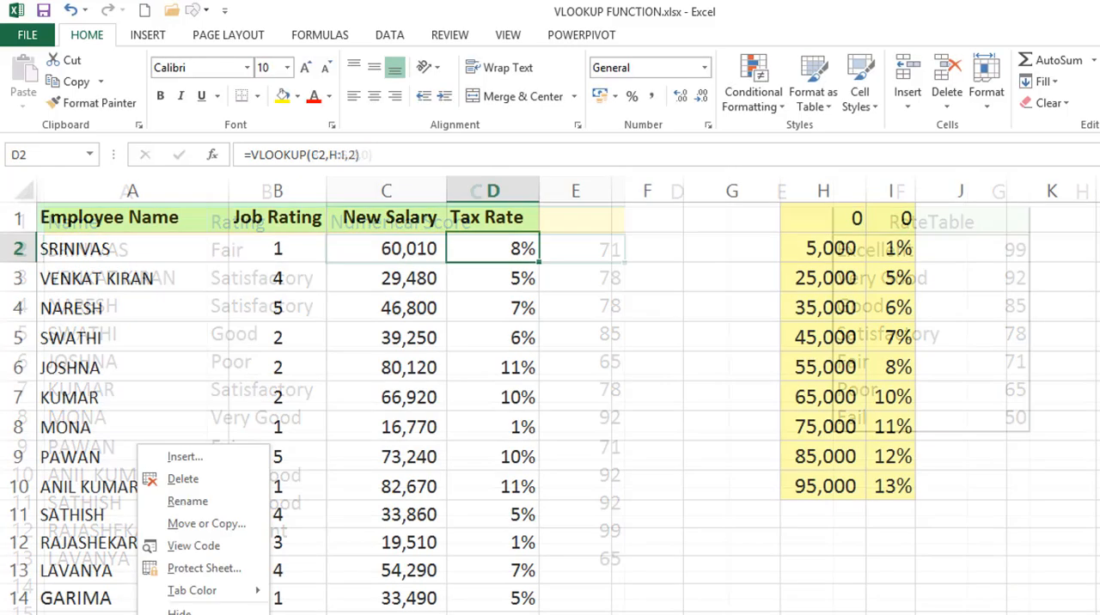
Try adding 0 as the range_lookup argument of D2's VLOOKUP, filled down the Tax Rate column, and undo both changes
click(526, 242)
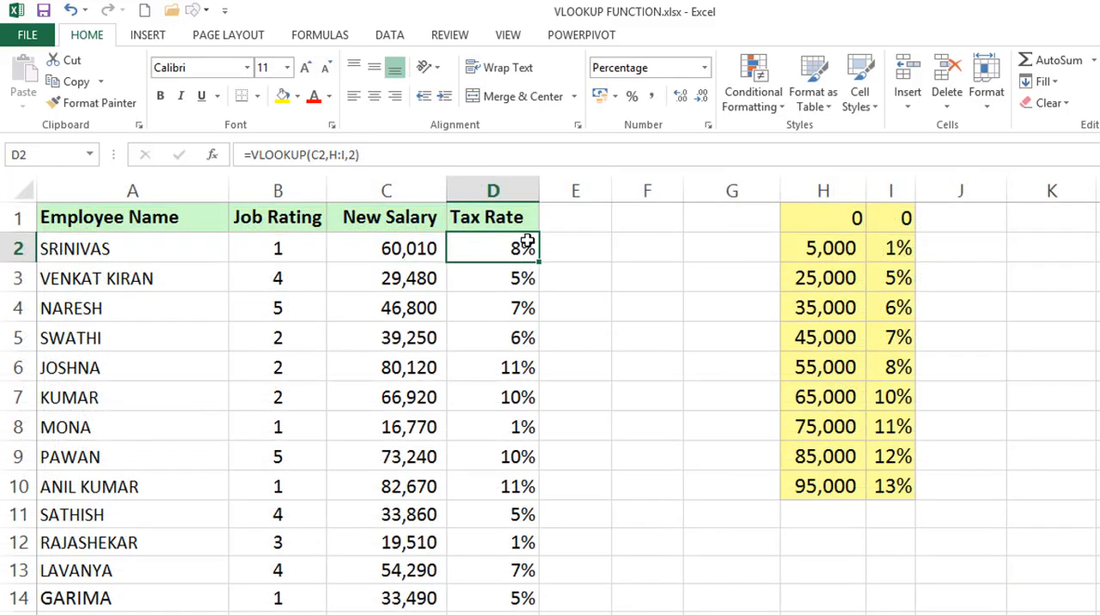
double_click(526, 241)
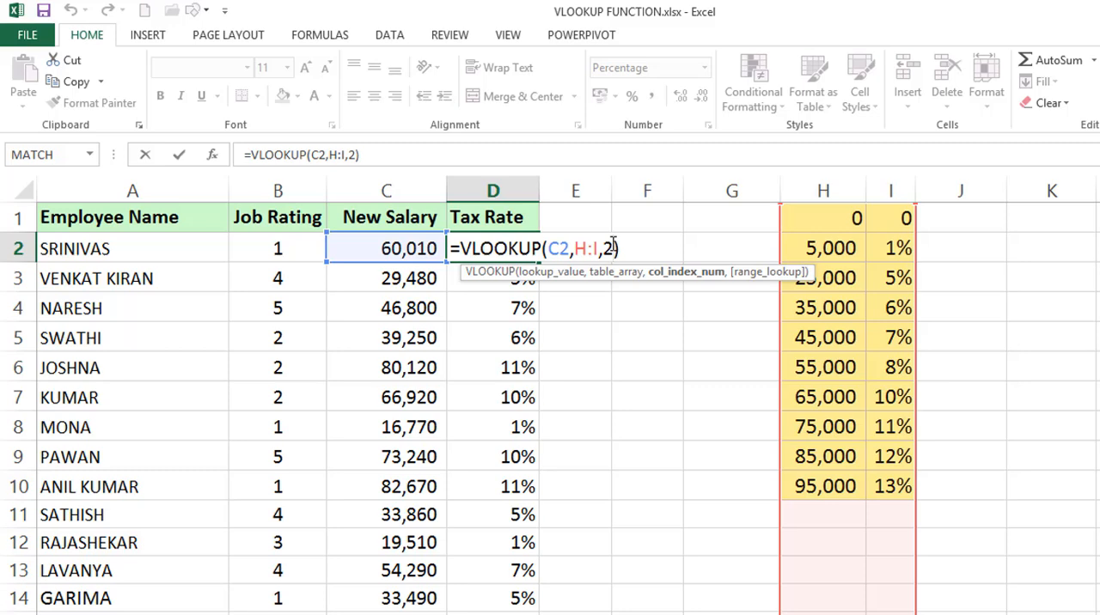
text(,0)
key(Return)
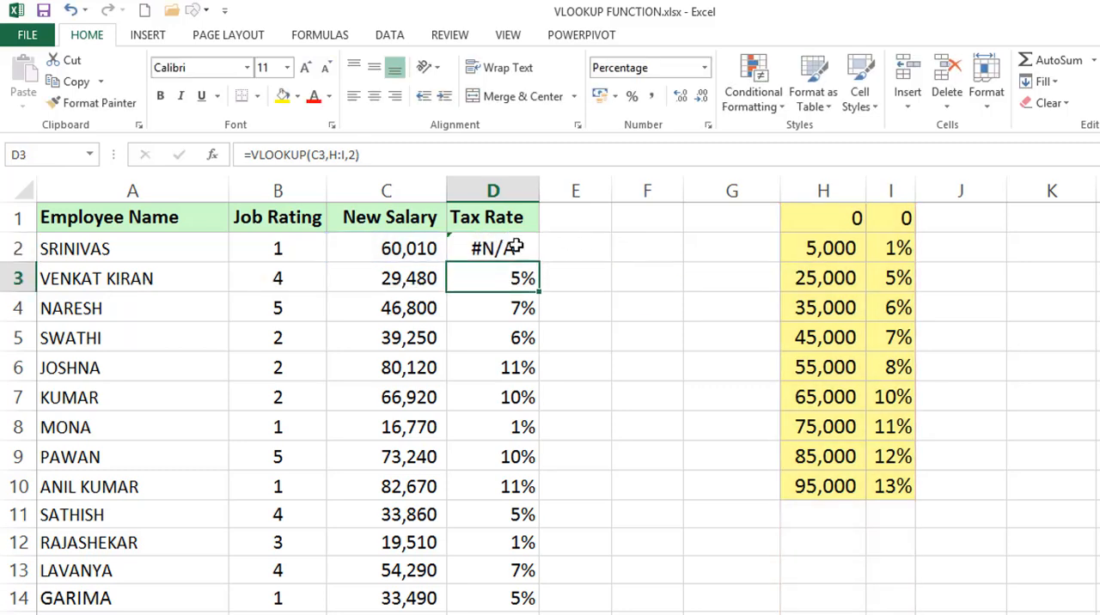
click(514, 247)
double_click(532, 260)
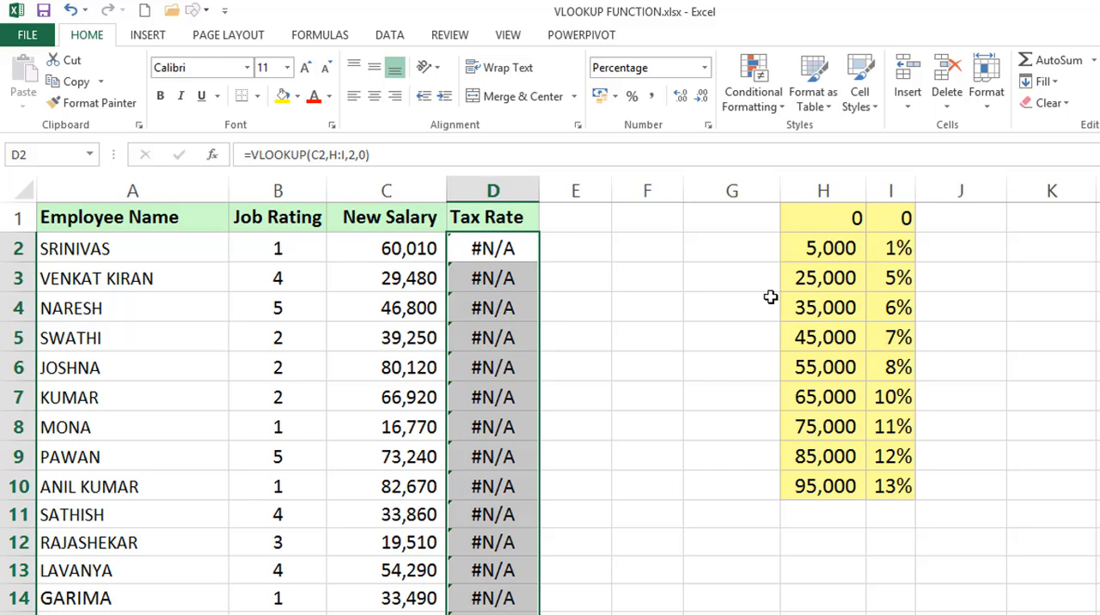
key(ctrl+z)
key(ctrl+z)
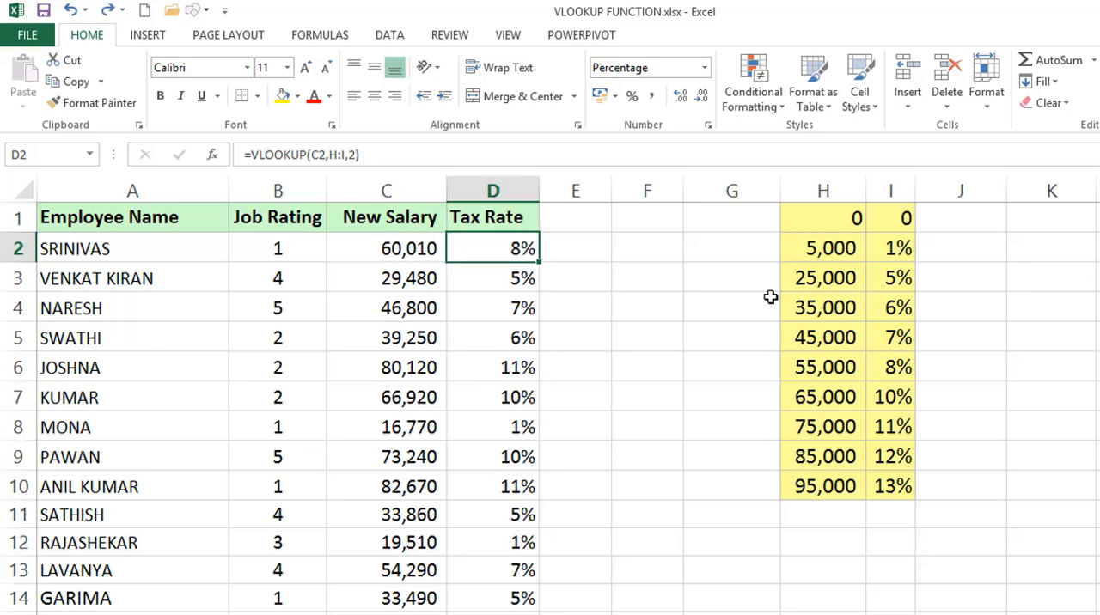
Compare the Tax Rate VLOOKUP in D2 with the Numerical Score VLOOKUP in C2, focusing on the range_lookup argument
key(Right)
key(Right)
key(Right)
double_click(530, 248)
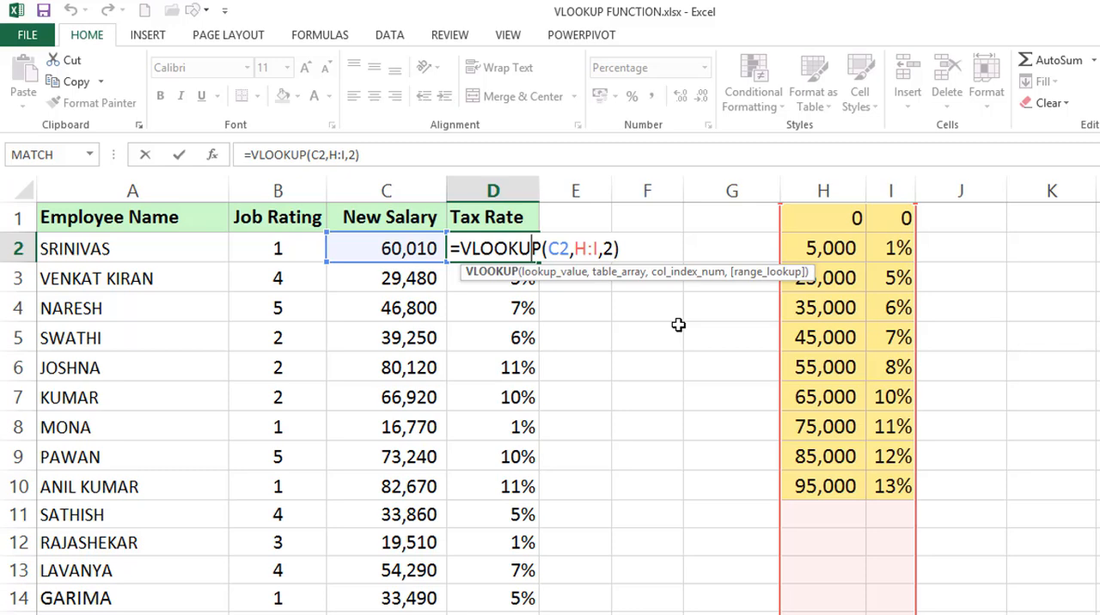
key(ctrl+Return)
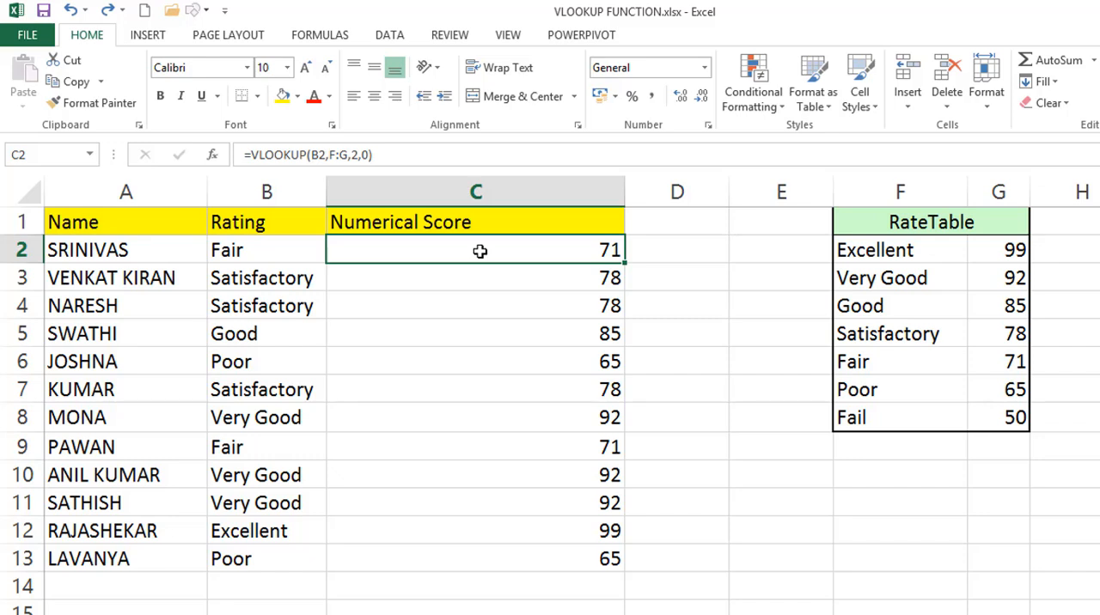
double_click(480, 251)
click(509, 250)
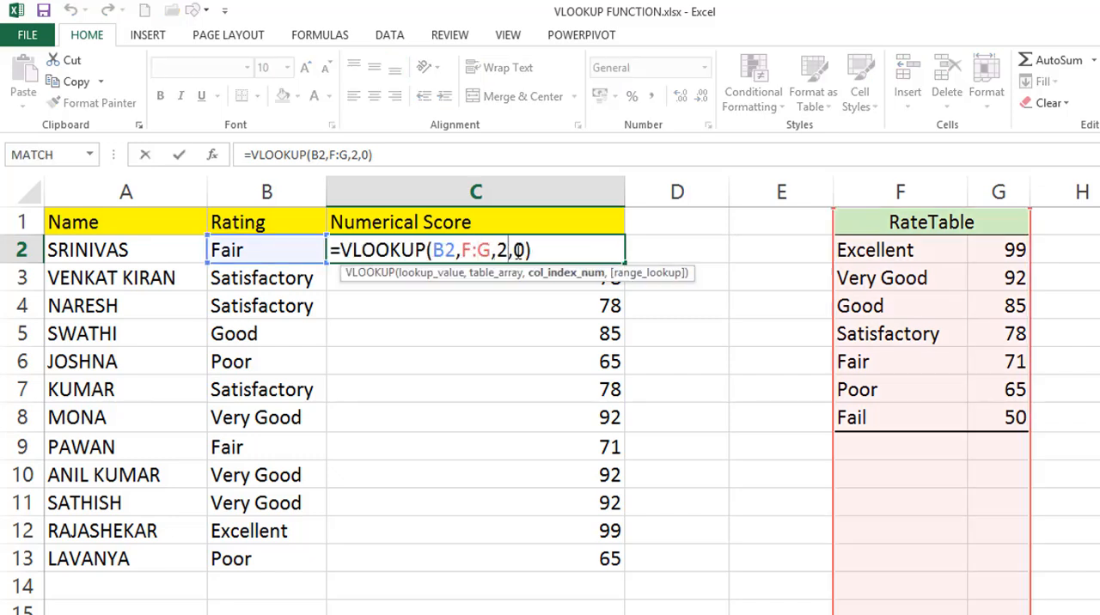
click(517, 250)
key(Escape)
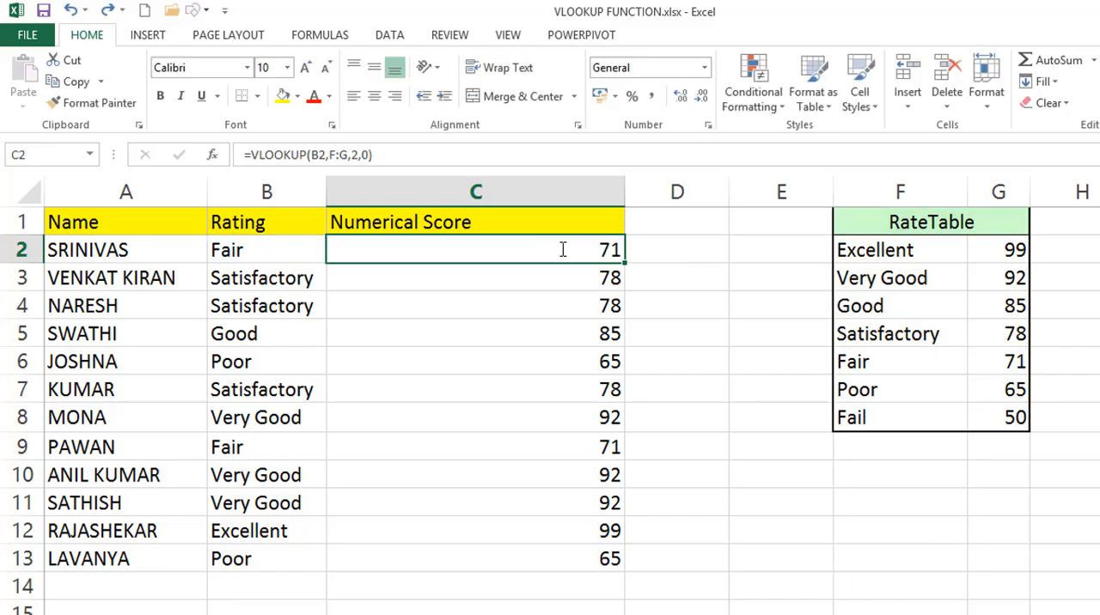
Locate VLOOKUP among the Lookup & Reference functions without inserting it
click(352, 41)
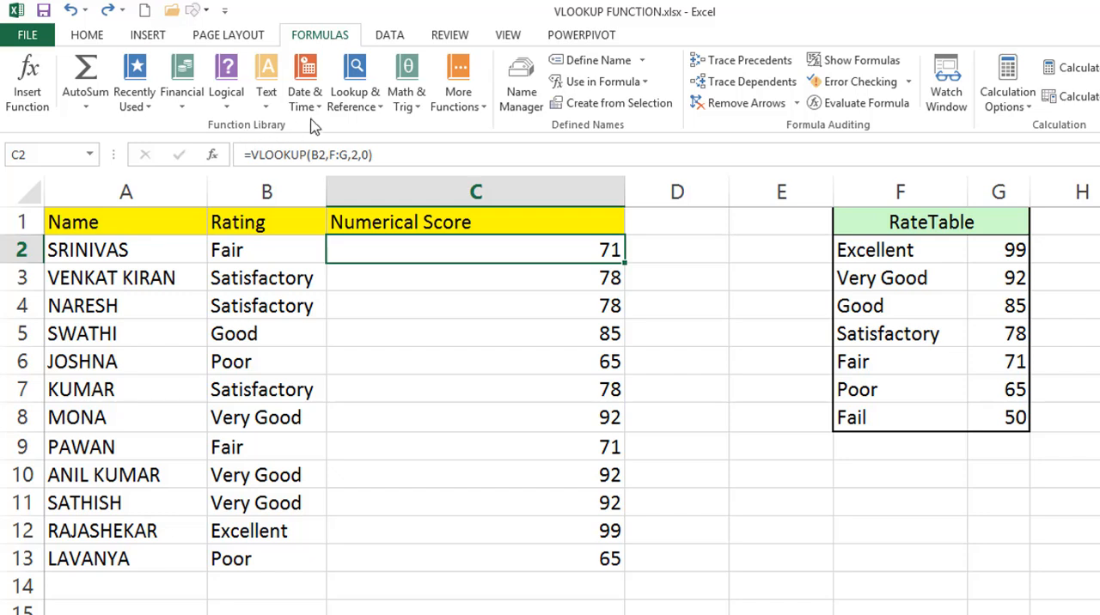
click(356, 102)
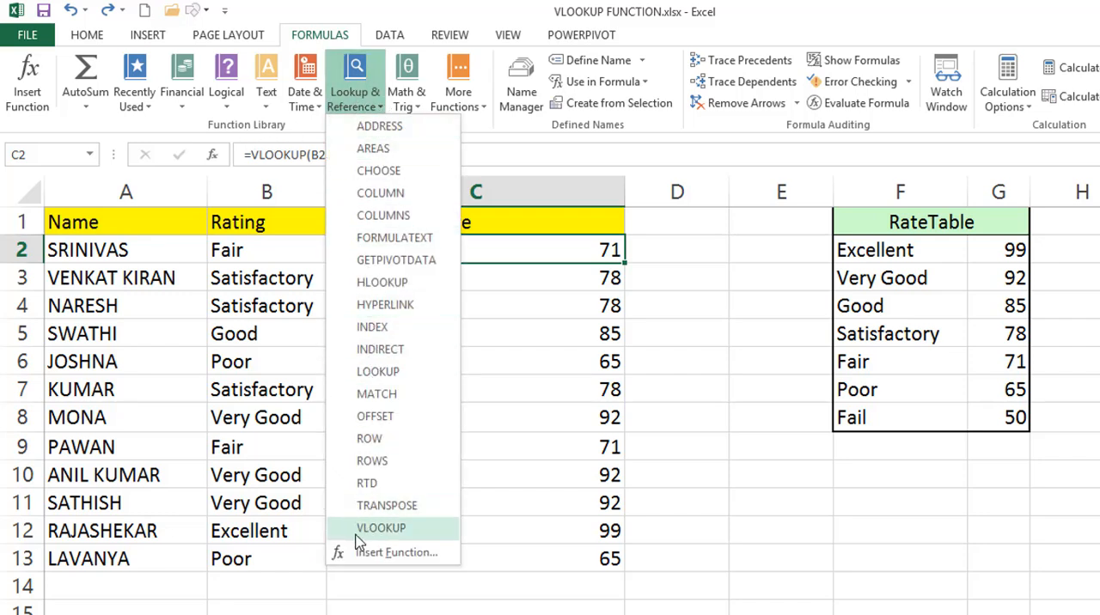
click(580, 267)
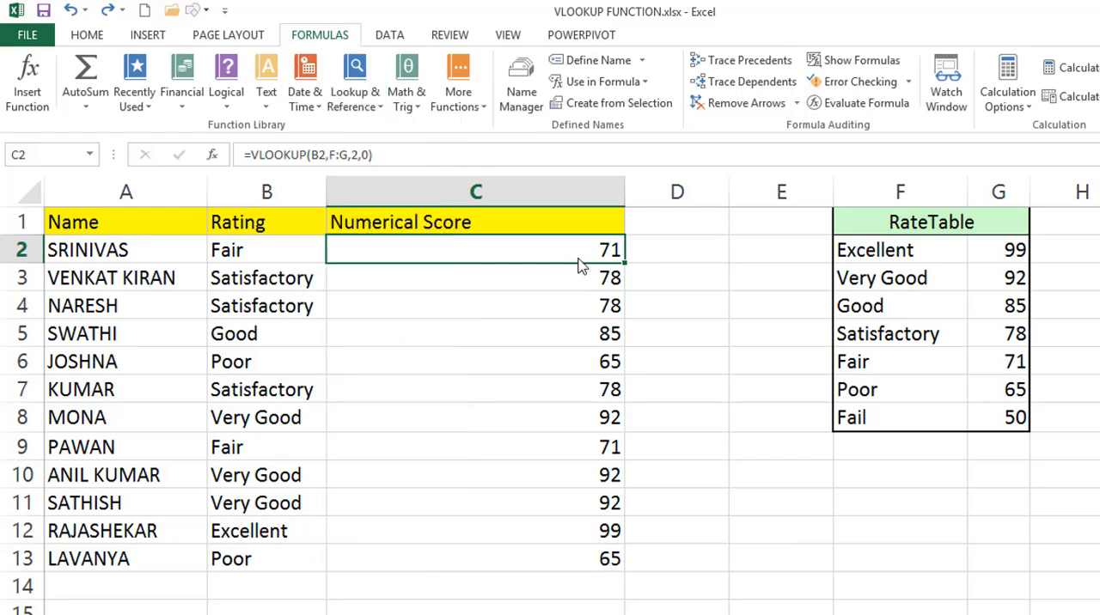